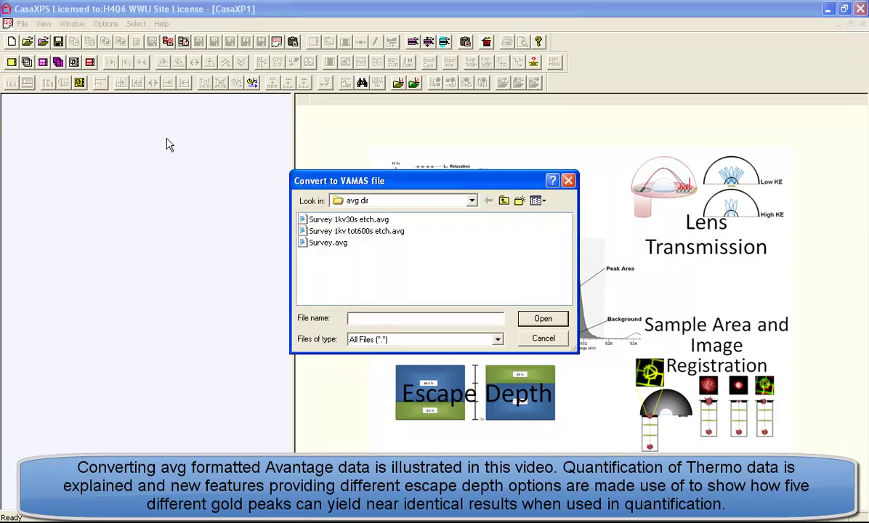
Select the Survey .avg files for VAMAS conversion, ending with Survey.avg in the file name.
left_click(313, 220)
left_click(319, 231, "shift")
left_click(318, 243, "shift")
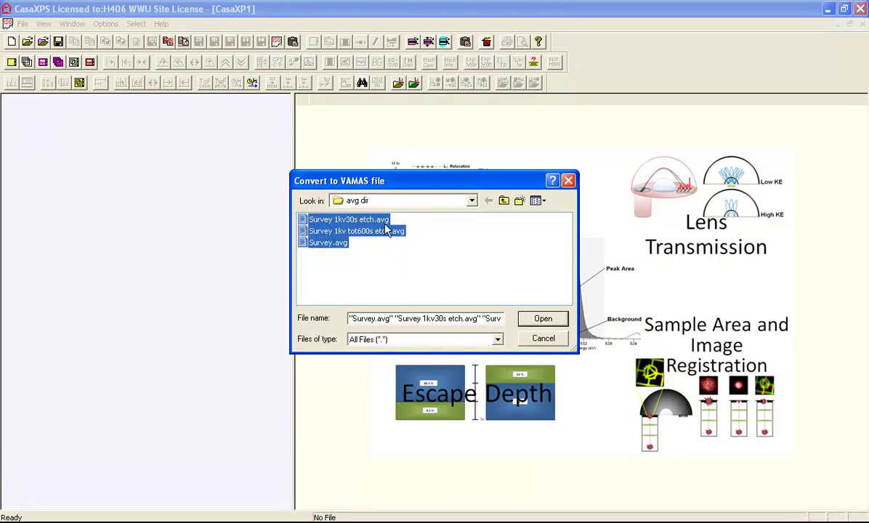
left_click(438, 240)
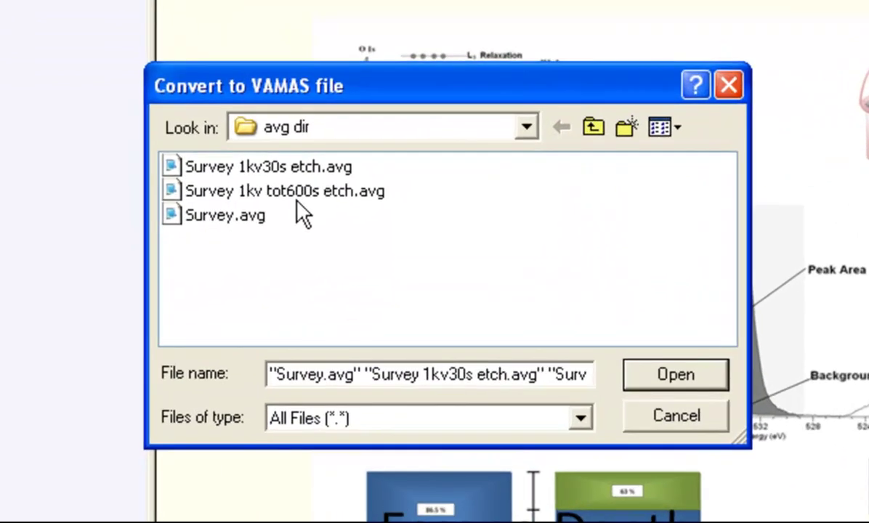
left_click(210, 218)
Rename the output file to gold and convert, opening gold.vms.
left_click(315, 374)
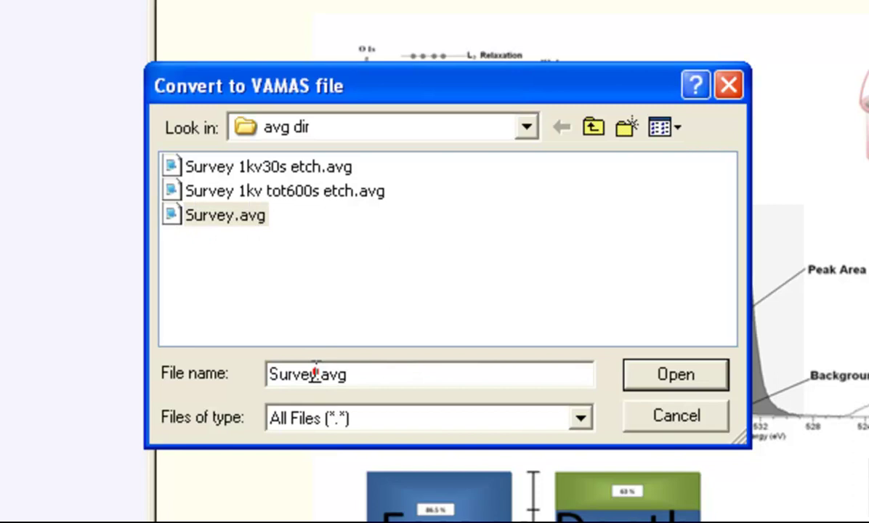
key("BackSpace")
key("BackSpace")
key("BackSpace")
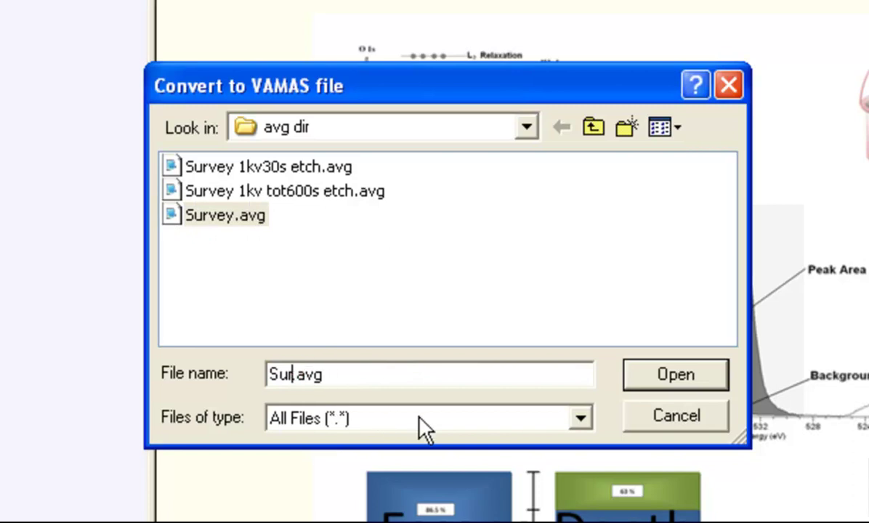
key("BackSpace")
key("BackSpace")
key("BackSpace")
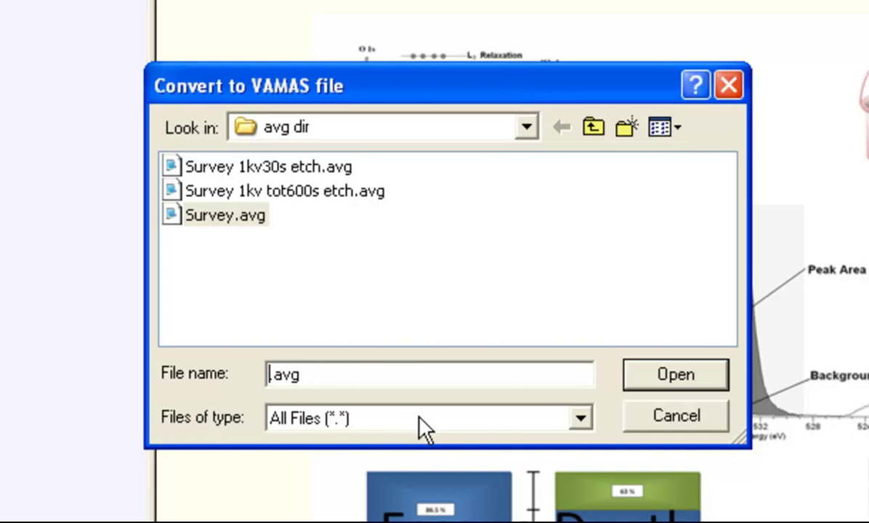
type("gold")
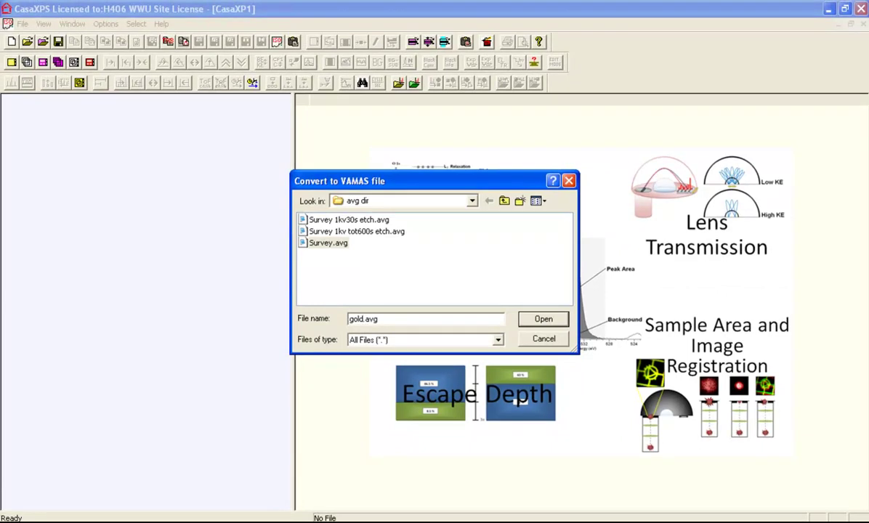
key("Return")
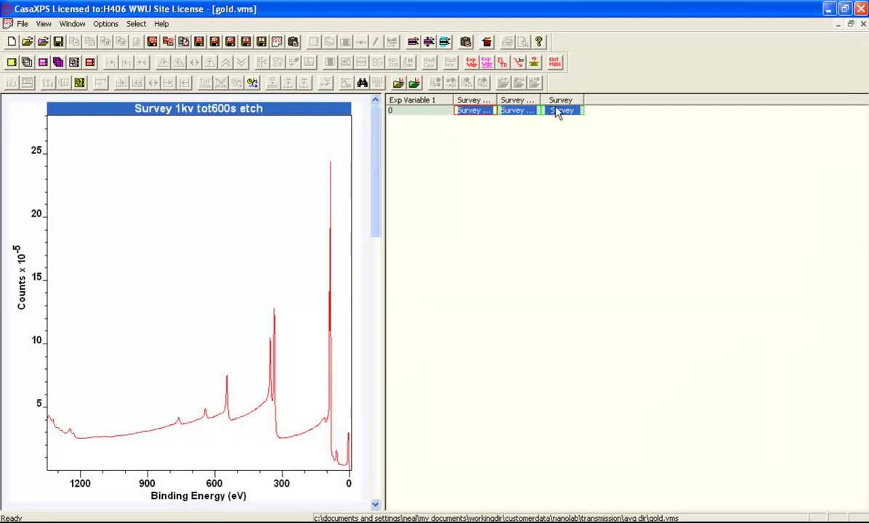
Dismiss the reopened conversion list, display only Survey 1kv30s etch, and widen the plot pane.
left_click(41, 42)
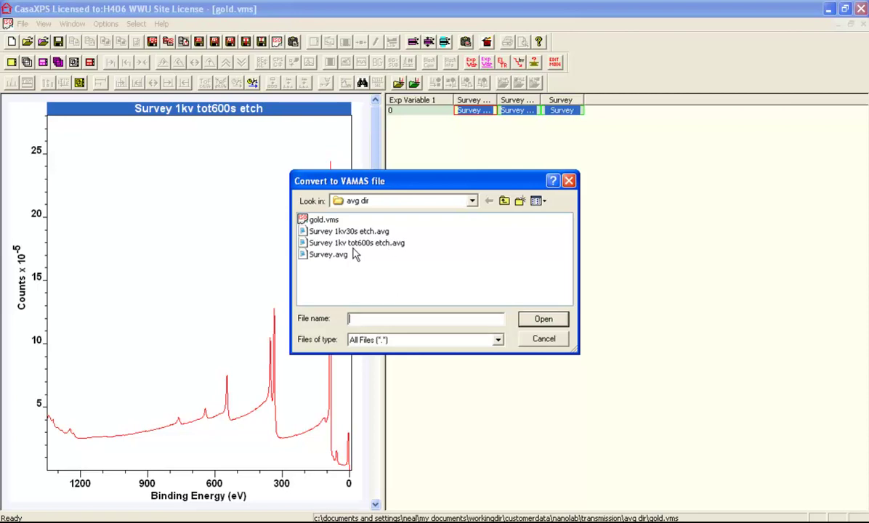
left_click(569, 182)
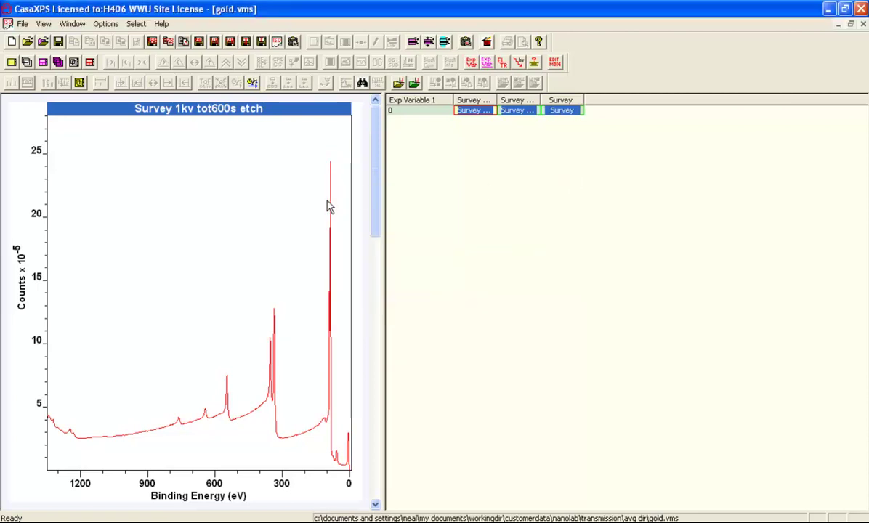
left_click(514, 110)
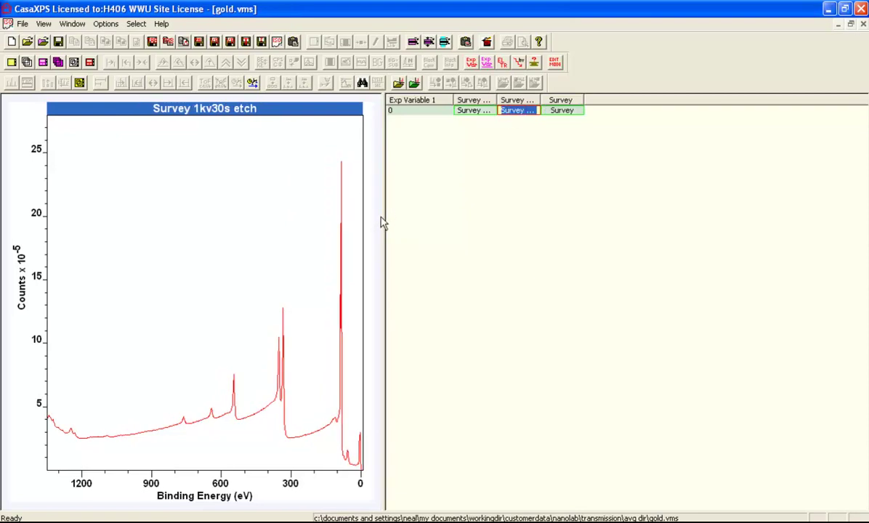
left_click_drag(382, 216, 447, 216)
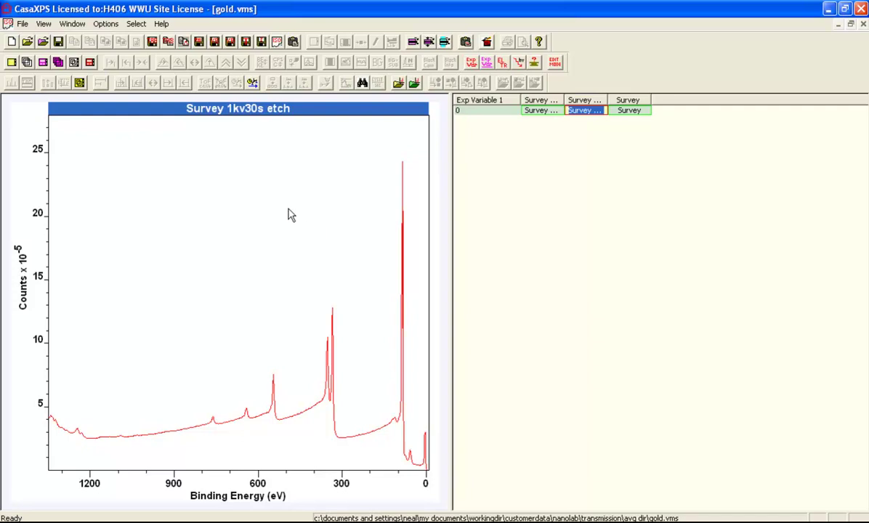
left_click(289, 214)
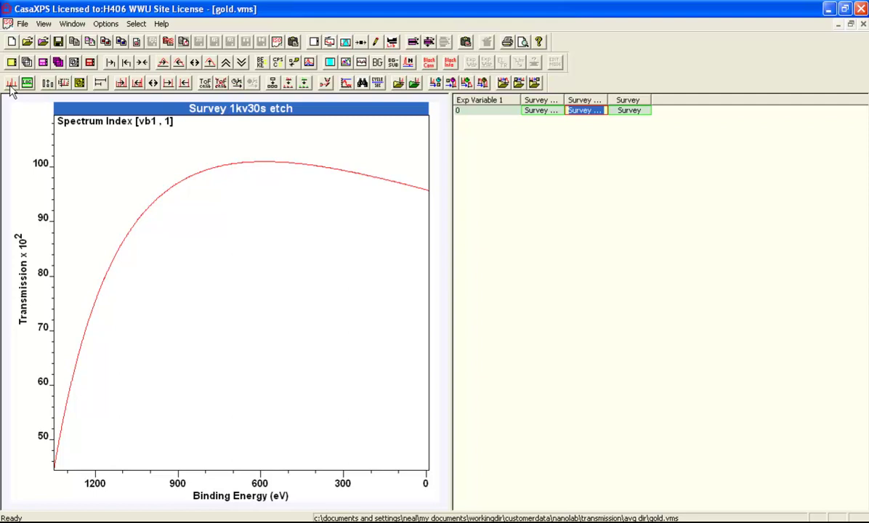
Start the y-axis at zero, return to the counts spectrum, and zoom to 800–100 eV.
left_click(45, 83)
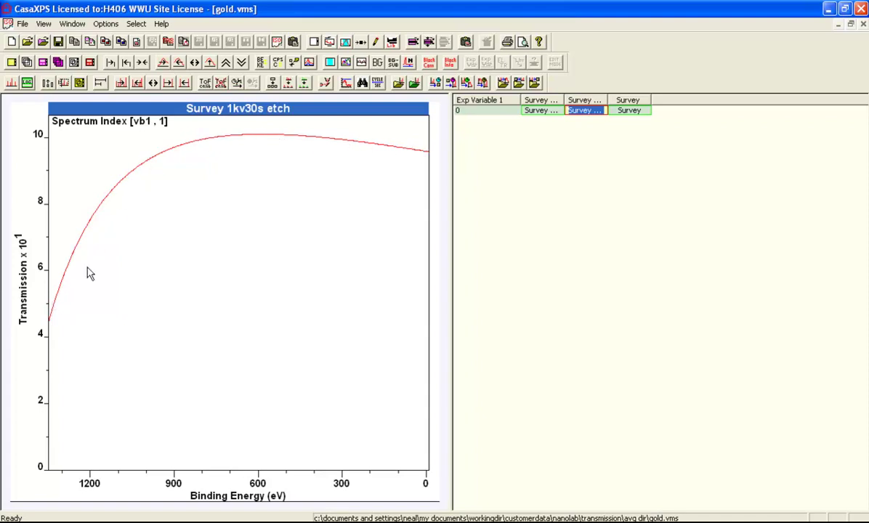
left_click(232, 124)
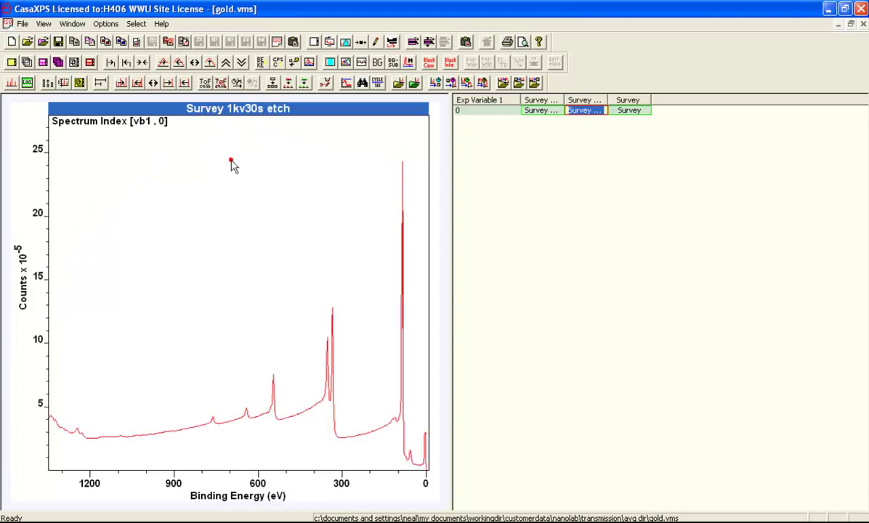
left_click(216, 150)
left_click_drag(177, 136, 430, 476)
left_click(389, 450)
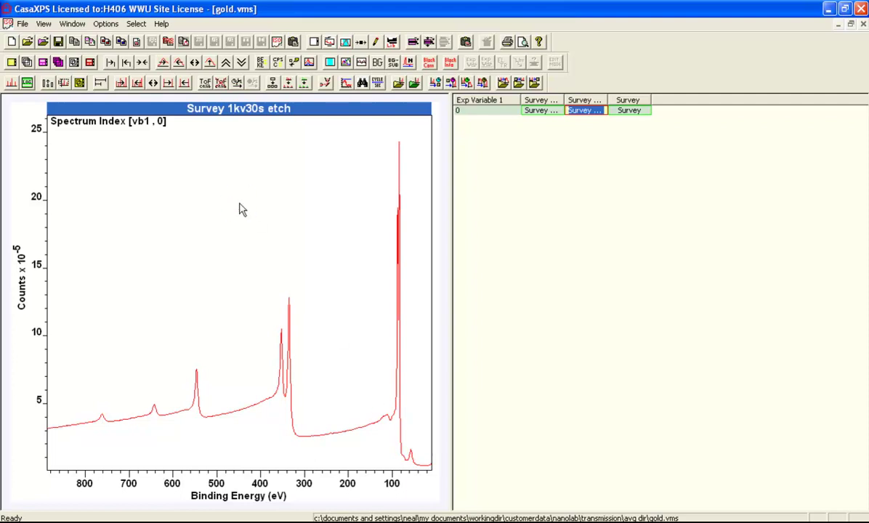
Open Quantification Parameters beside the plot and select the -0.6 intensity calibration value.
left_click(344, 42)
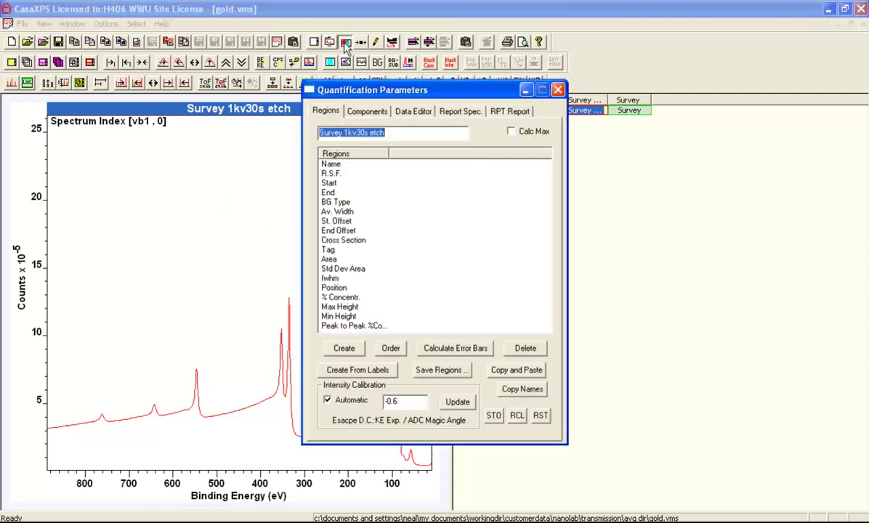
left_click_drag(365, 88, 577, 149)
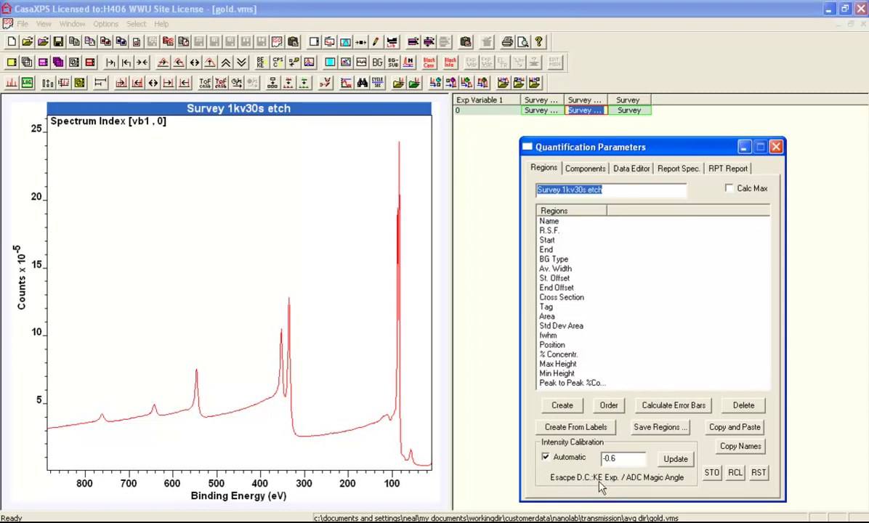
double_click(610, 459)
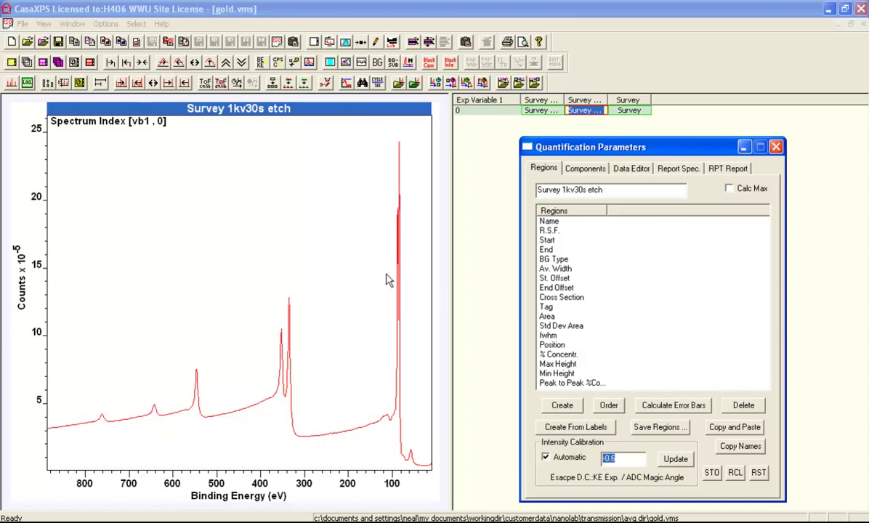
left_click(349, 178)
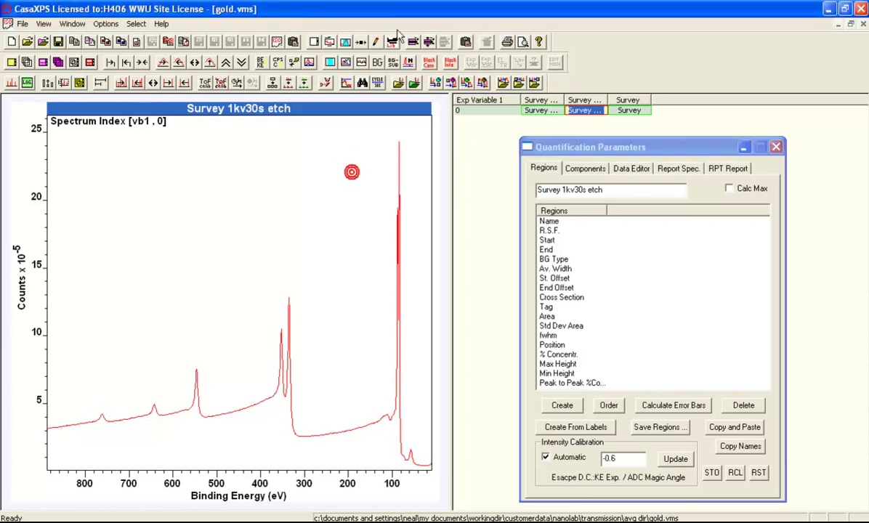
Open the Element Library and mark the O 1s line at the ~530 eV peak.
left_click(362, 42)
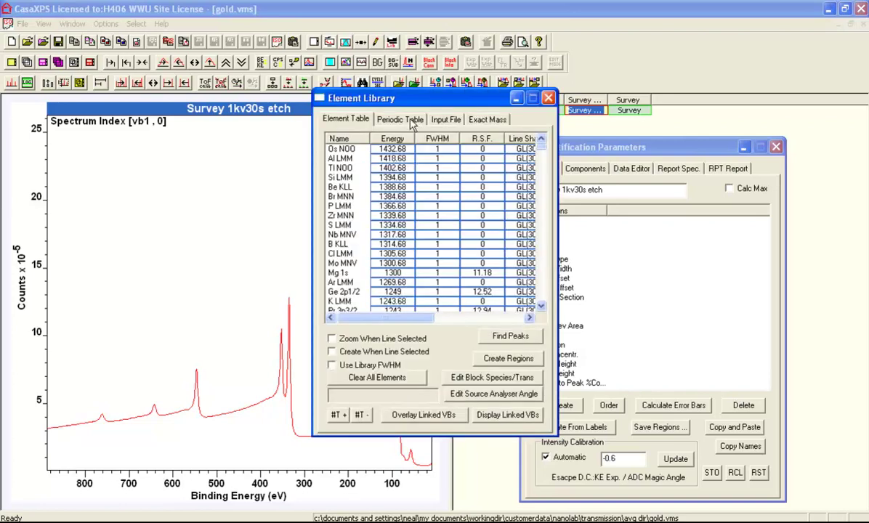
left_click_drag(368, 104, 613, 136)
left_click(627, 150)
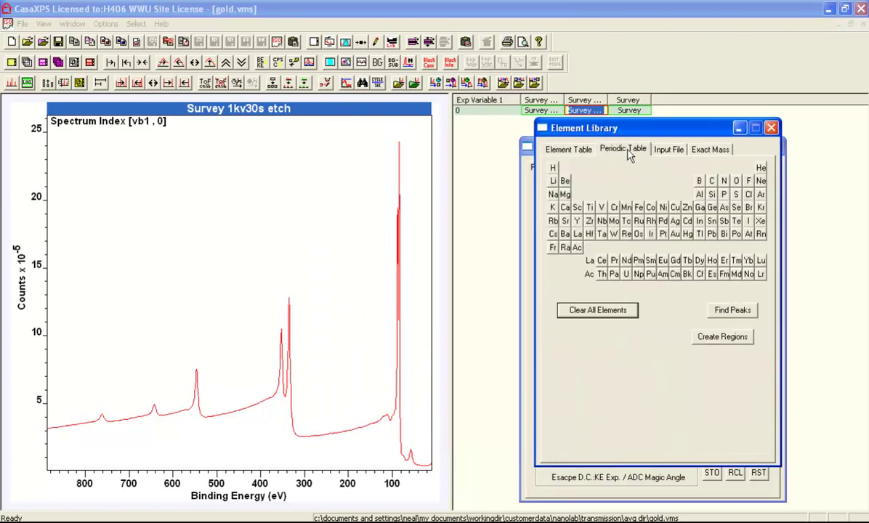
left_click(736, 180)
left_click(564, 149)
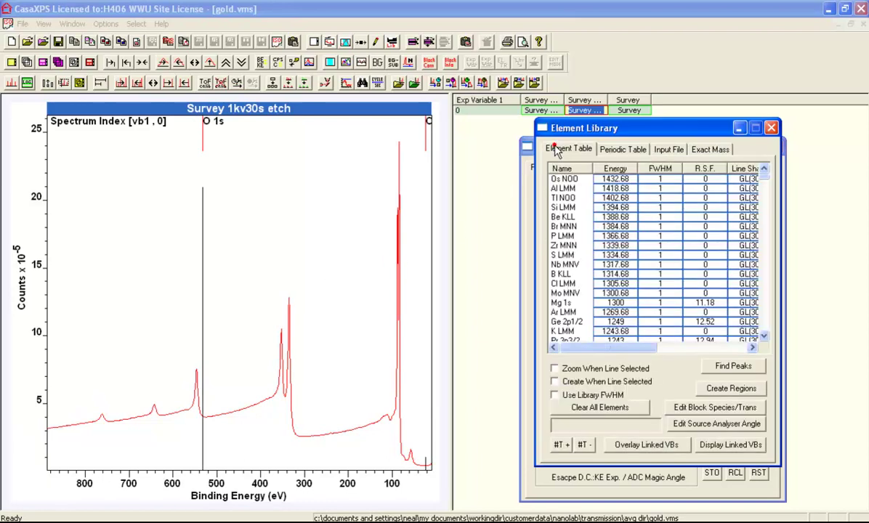
left_click(203, 354)
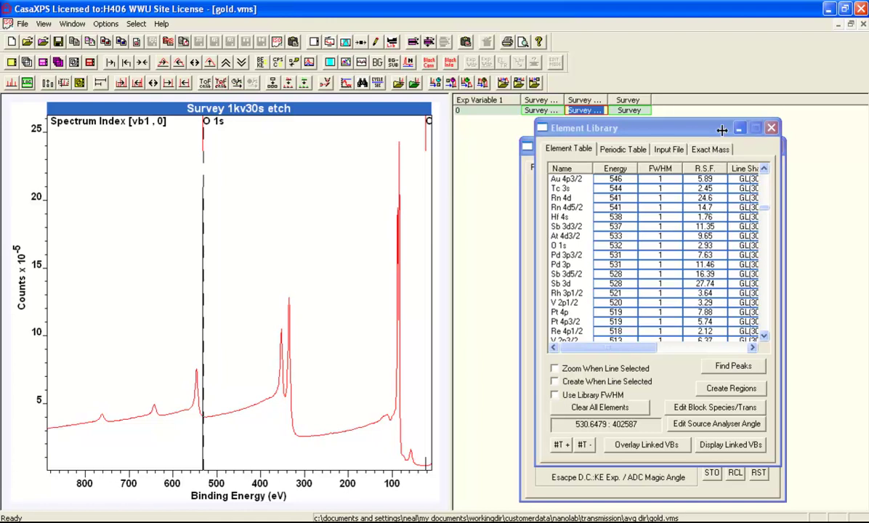
left_click(558, 246)
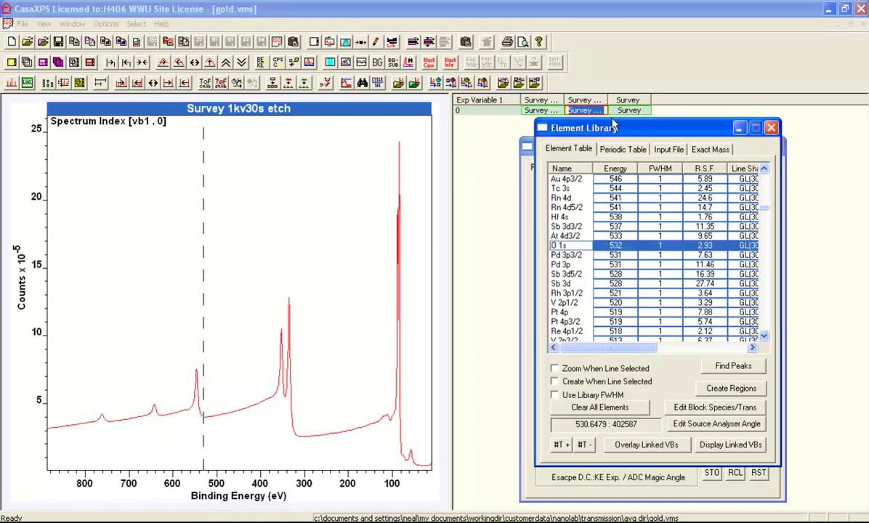
left_click_drag(613, 127, 652, 141)
Mark the Au peaks from the periodic table, rearrange the windows, and bring up Annotation settings.
left_click(673, 164)
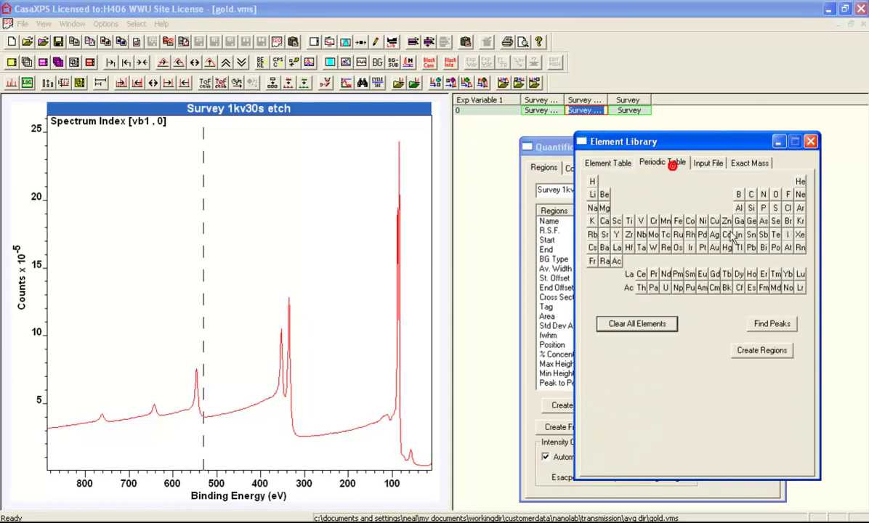
left_click(715, 251)
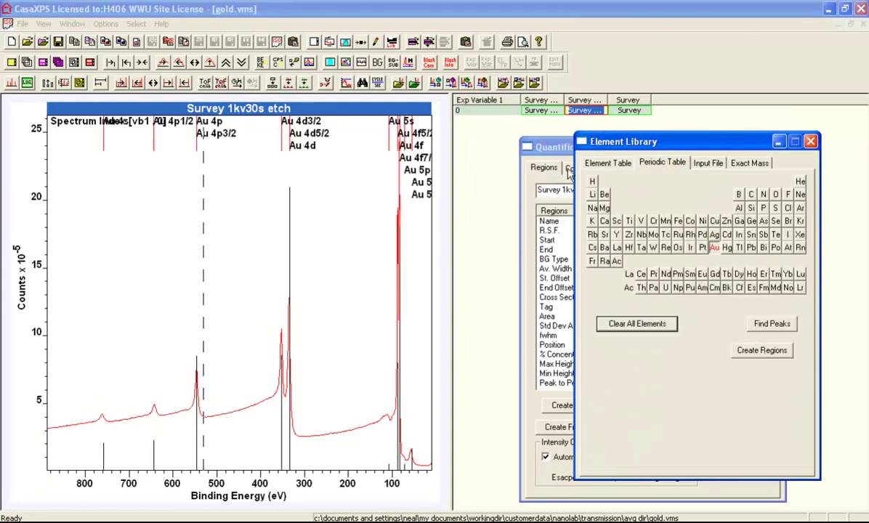
left_click(554, 147)
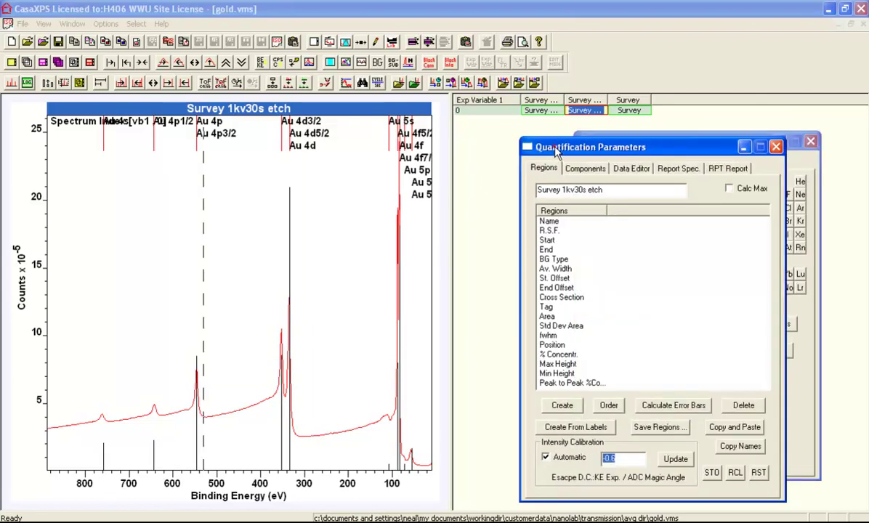
left_click_drag(556, 149, 528, 153)
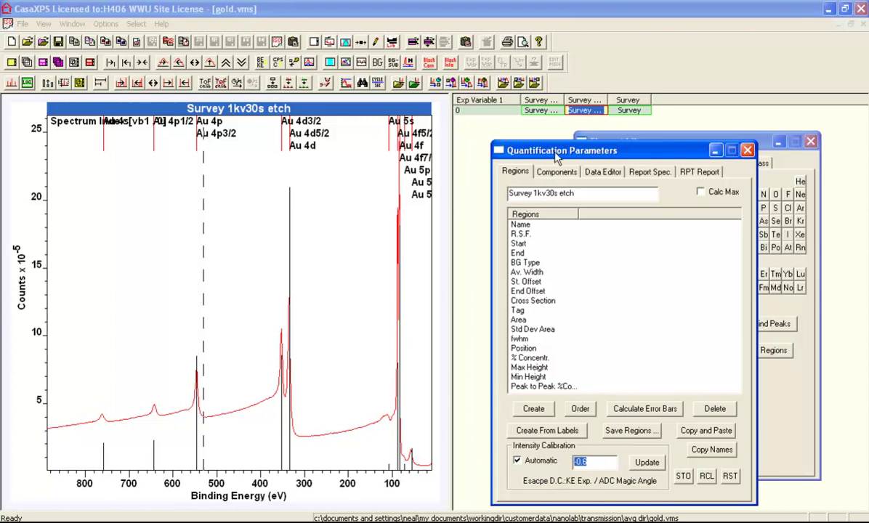
mouse_move(521, 149)
left_mouse_down()
mouse_move(552, 149)
mouse_move(522, 135)
left_mouse_up()
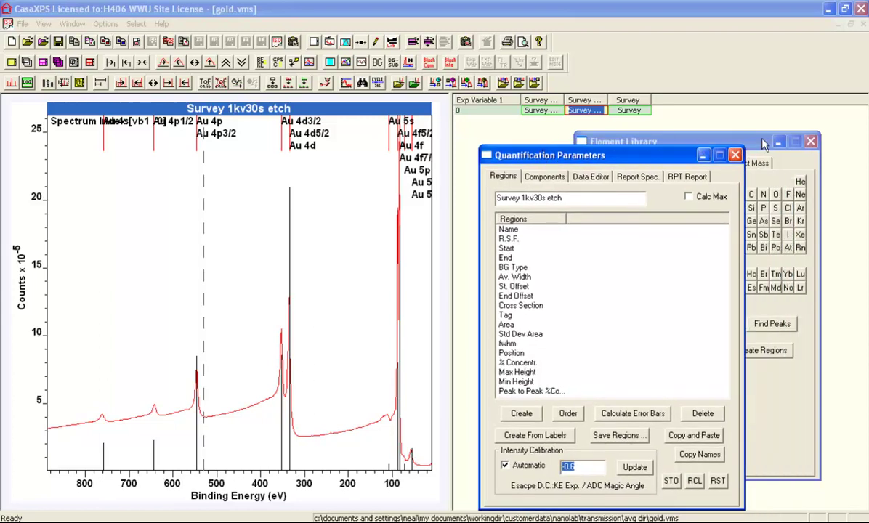
left_click_drag(755, 141, 777, 144)
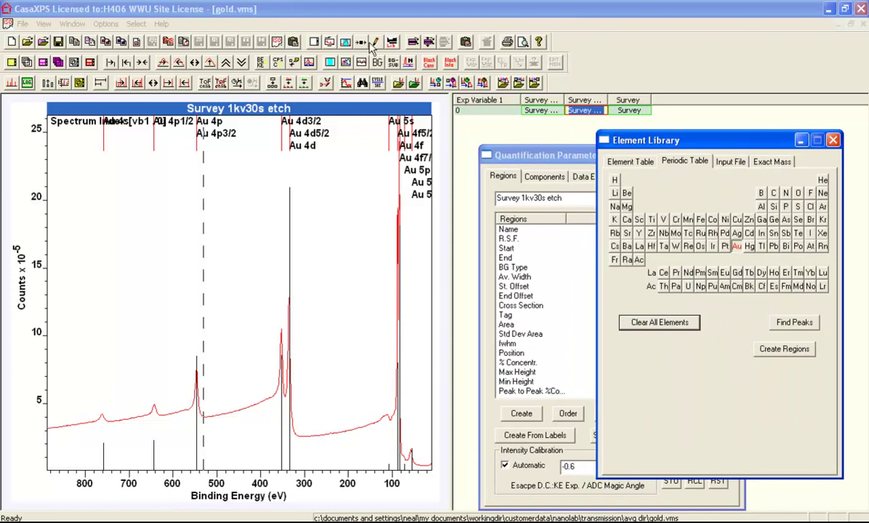
left_click(376, 42)
Apply peak labels Au 4s, 4p1/2, 4p3/2, 4d and 4f, then close Annotation.
left_click(436, 167)
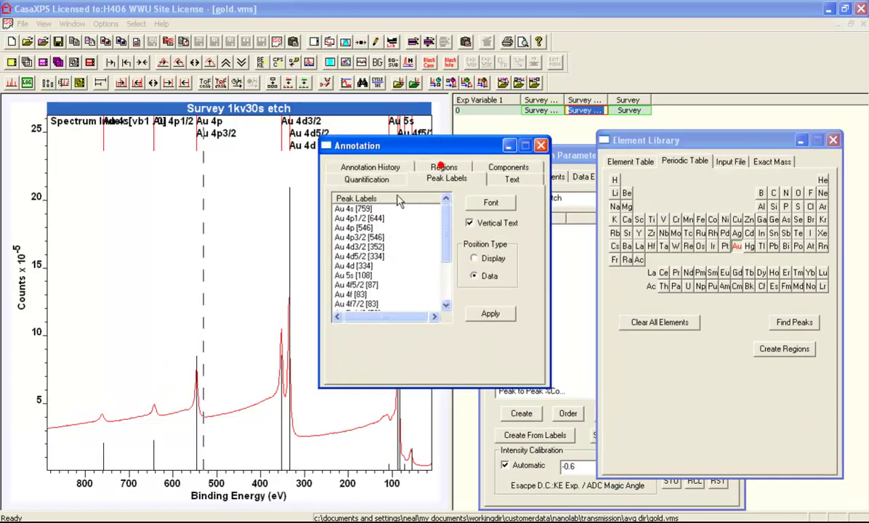
left_click(352, 210)
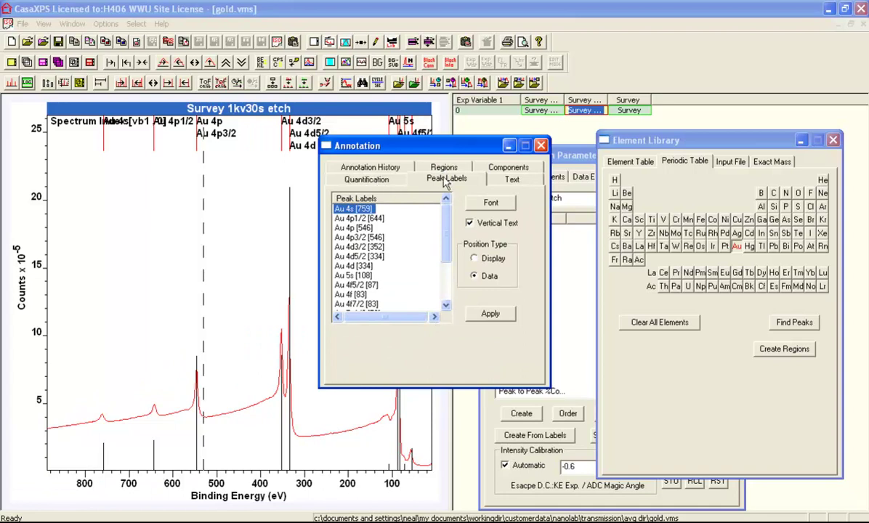
left_click(341, 218, "shift")
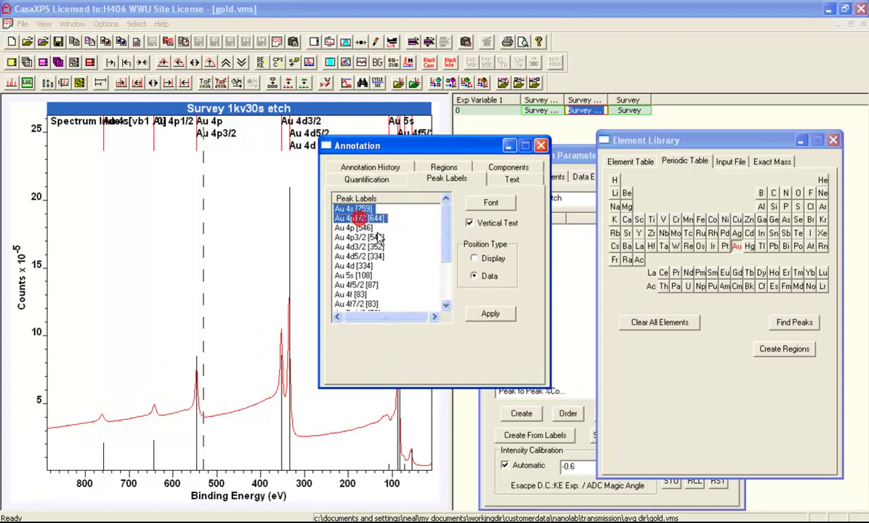
left_click(359, 236, "ctrl")
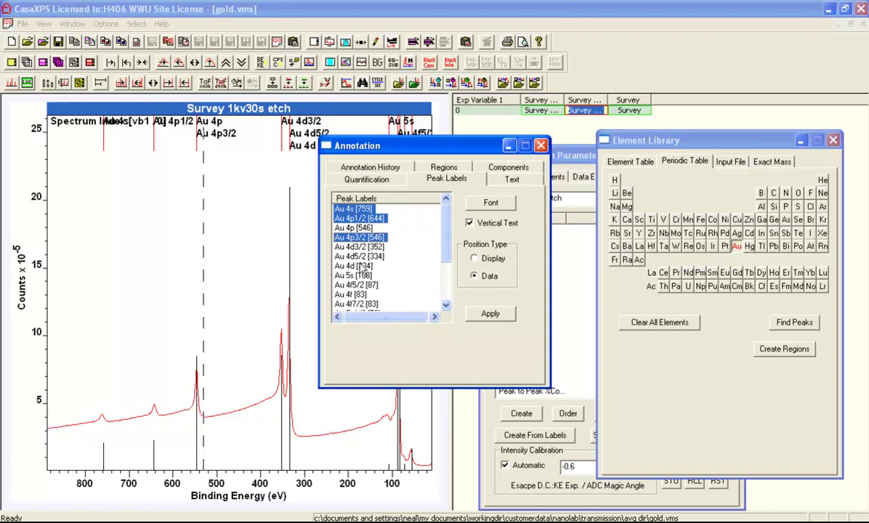
left_click(358, 266, "ctrl")
left_click(352, 294, "ctrl")
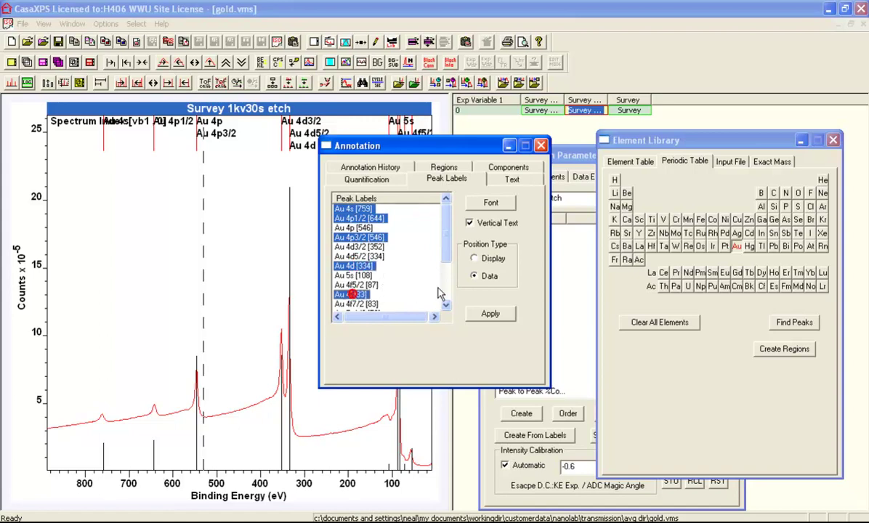
left_click(491, 315)
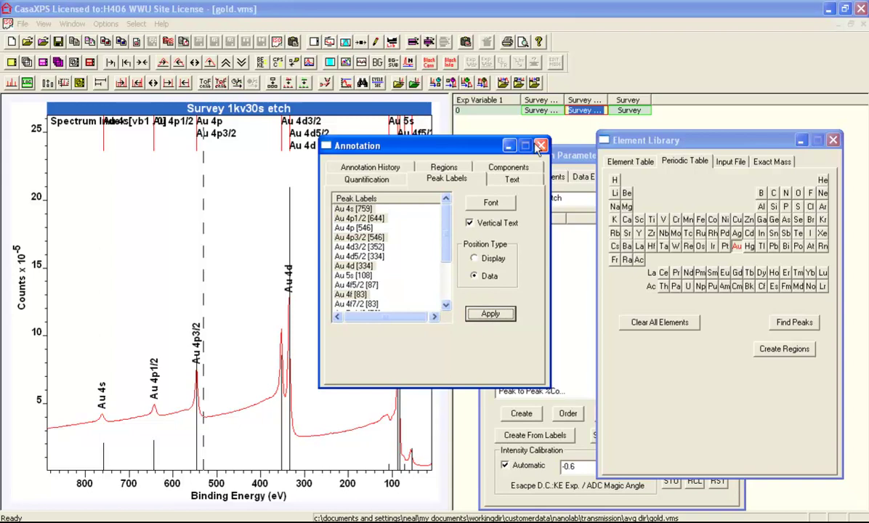
key("Escape")
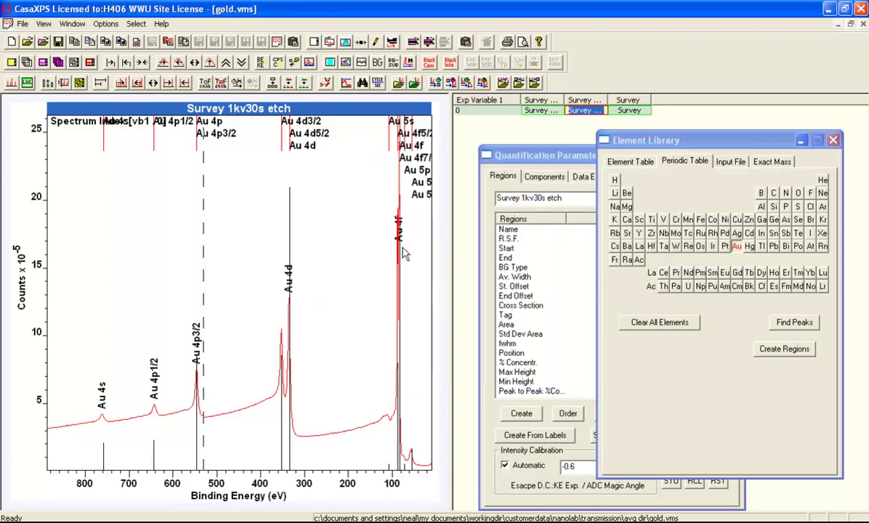
Generate the Au quantification regions from the peak labels in Quantification Parameters.
left_click(494, 156)
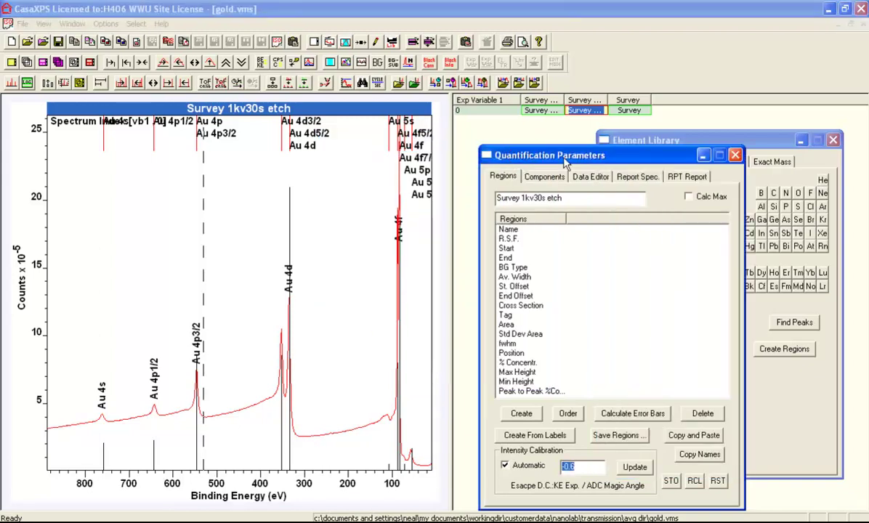
left_click(517, 434)
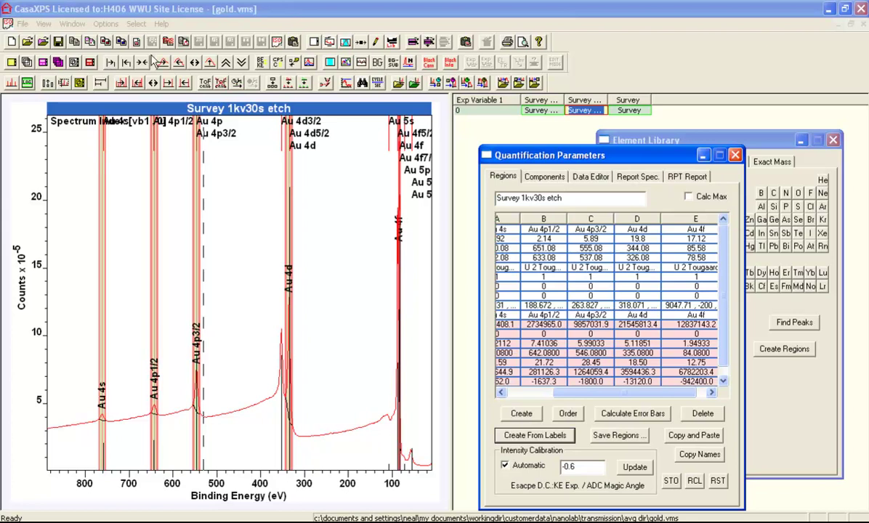
Widen the Au 4f region to span about 92–77 eV.
left_click(125, 62)
left_click(126, 62)
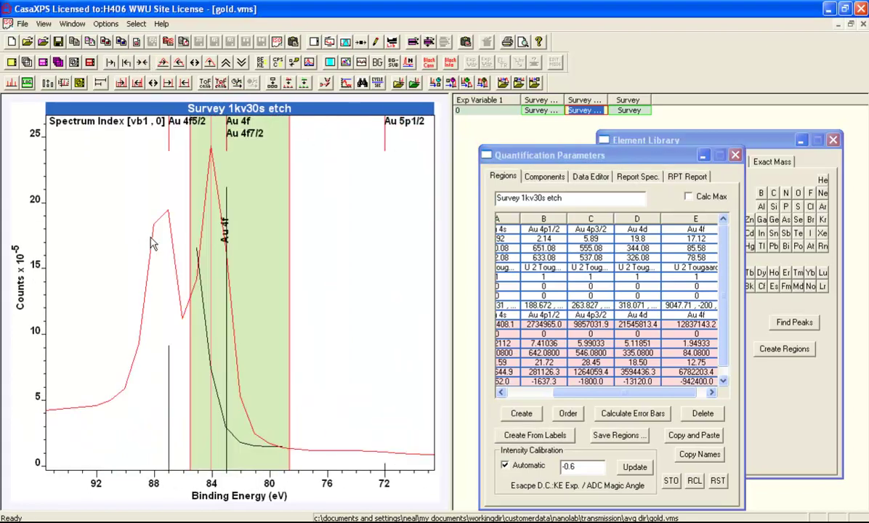
left_click_drag(190, 224, 100, 237)
left_click_drag(287, 292, 305, 295)
left_click_drag(102, 327, 93, 325)
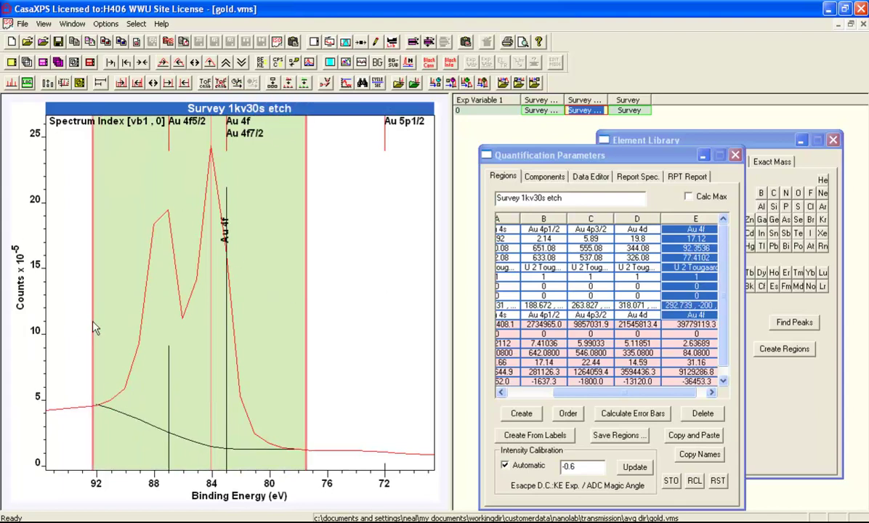
Extend the Au 4d region to about 371–316 eV over both 4d peaks, and edit its R.S.F.
left_click(126, 63)
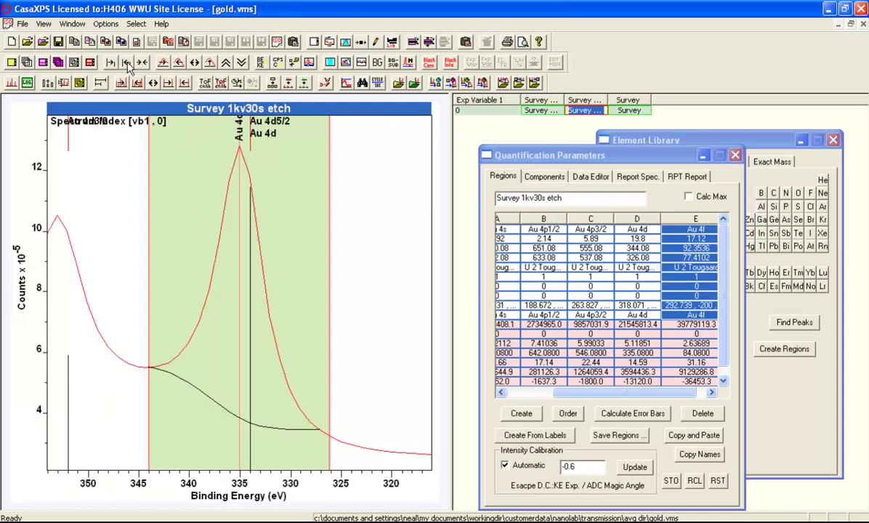
left_click(152, 83)
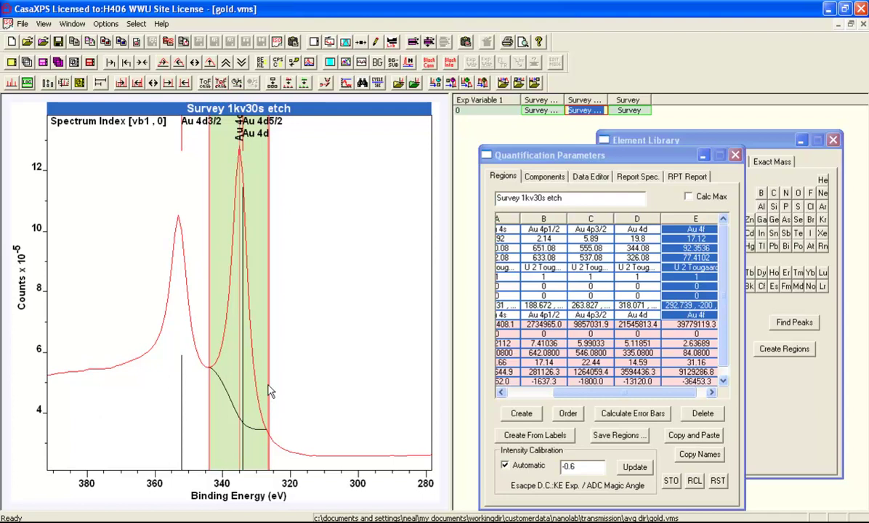
left_click_drag(269, 388, 302, 386)
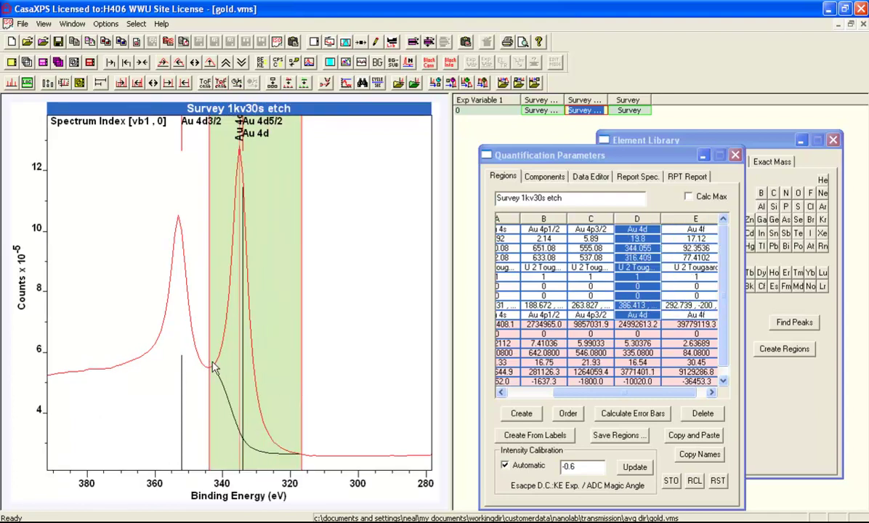
mouse_move(205, 367)
left_mouse_down()
mouse_move(105, 368)
mouse_move(118, 367)
mouse_move(121, 383)
left_mouse_up()
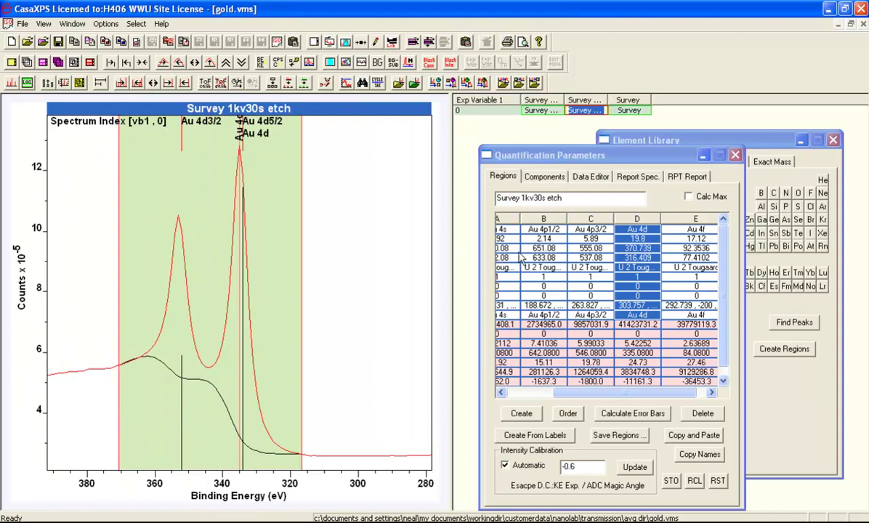
double_click(637, 239)
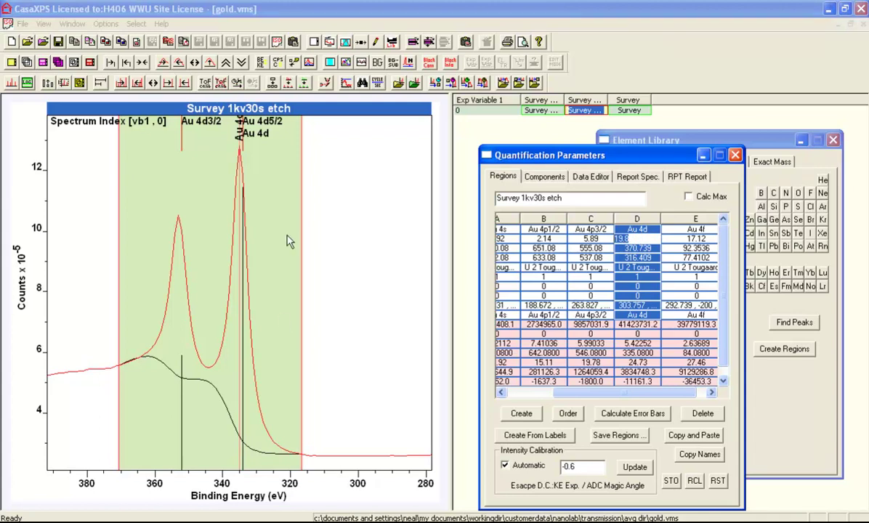
left_click(125, 62)
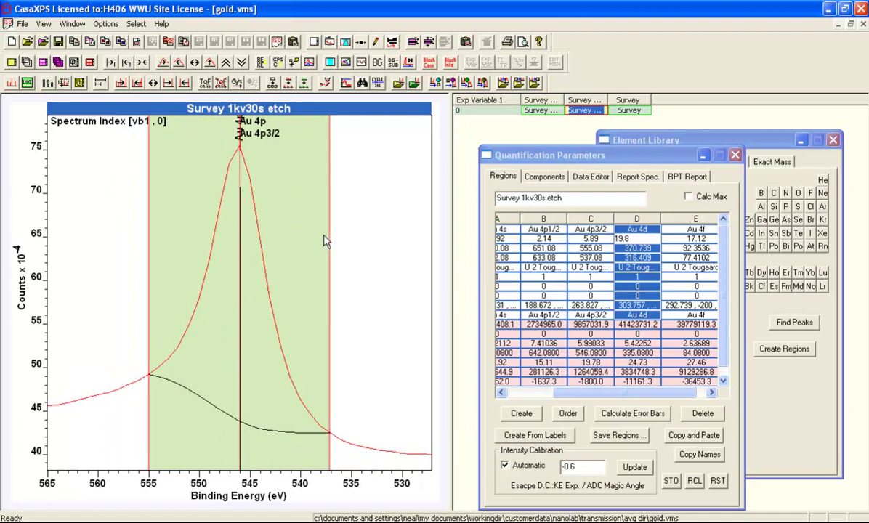
left_click(152, 82)
left_click(152, 83)
left_click(153, 83)
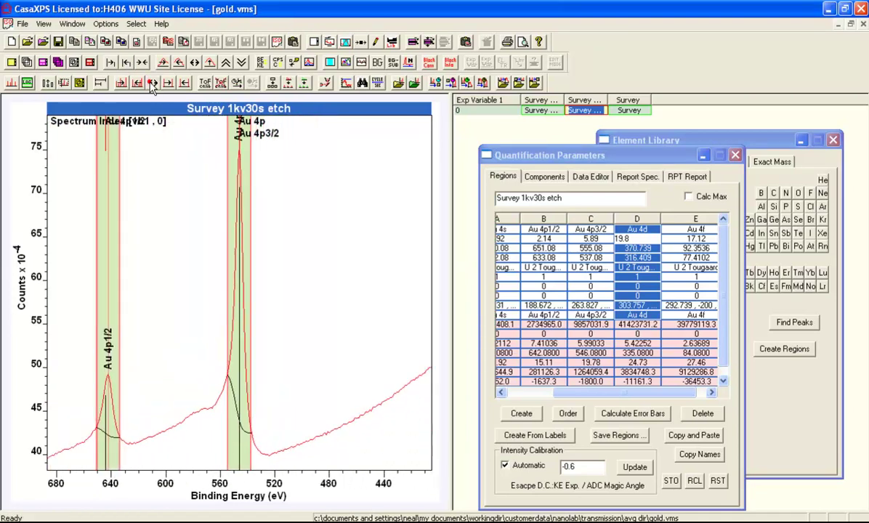
left_click_drag(251, 331, 269, 330)
mouse_move(225, 356)
left_mouse_down()
mouse_move(213, 340)
mouse_move(212, 353)
left_mouse_up()
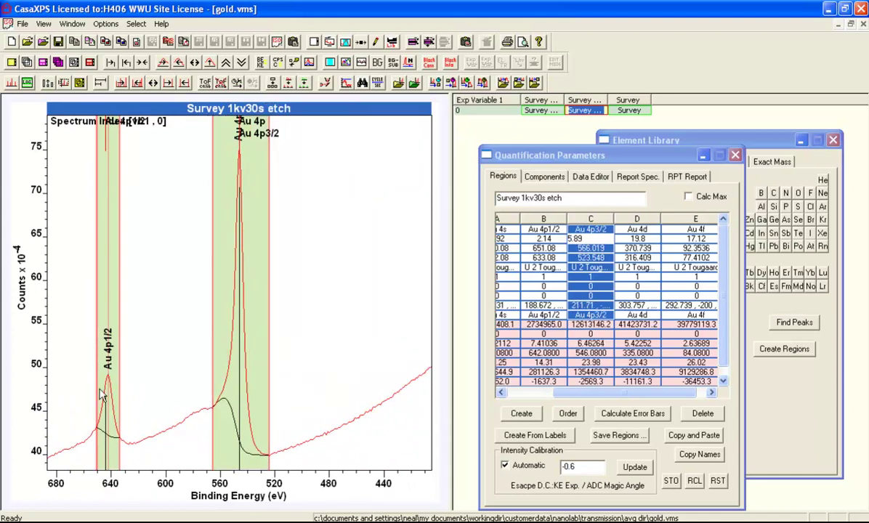
left_click_drag(111, 367, 84, 410)
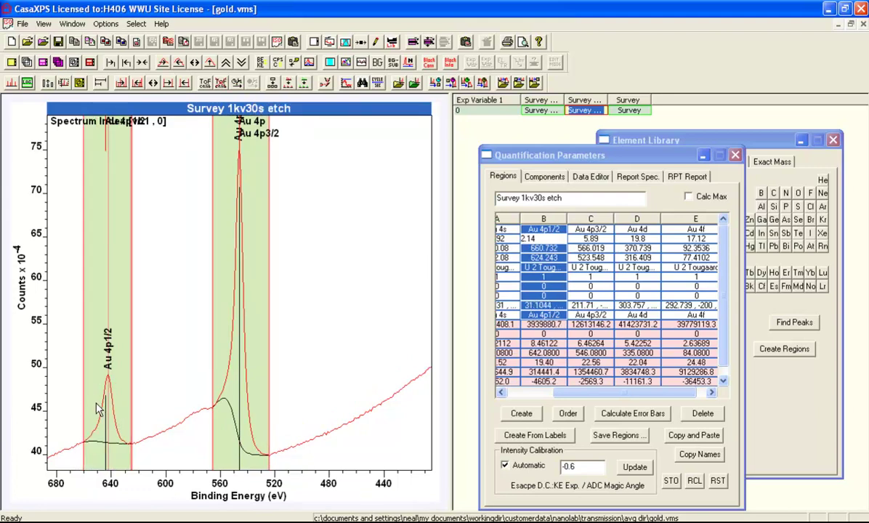
left_click_drag(85, 360, 78, 407)
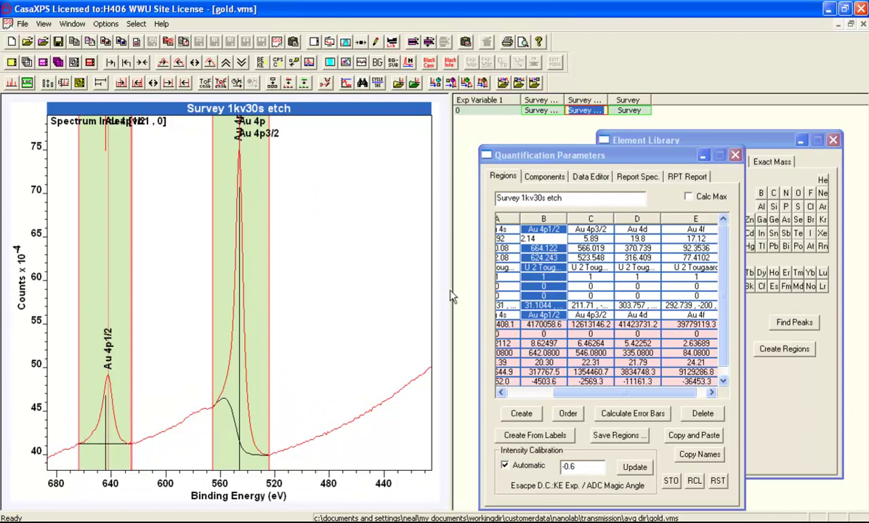
left_click(598, 244)
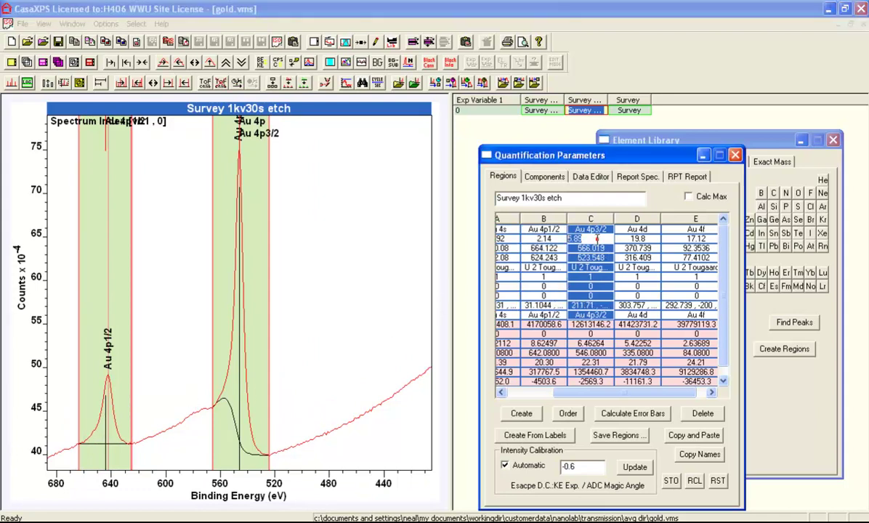
left_click(563, 249)
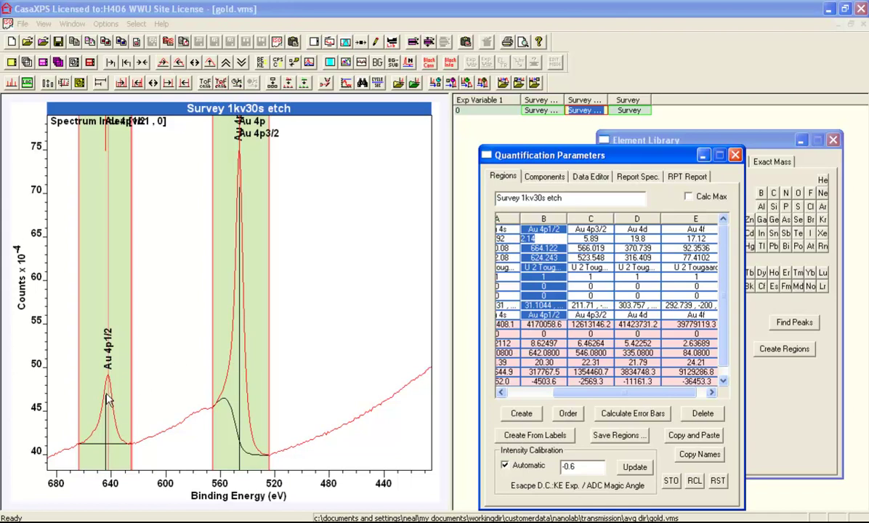
left_click(578, 237)
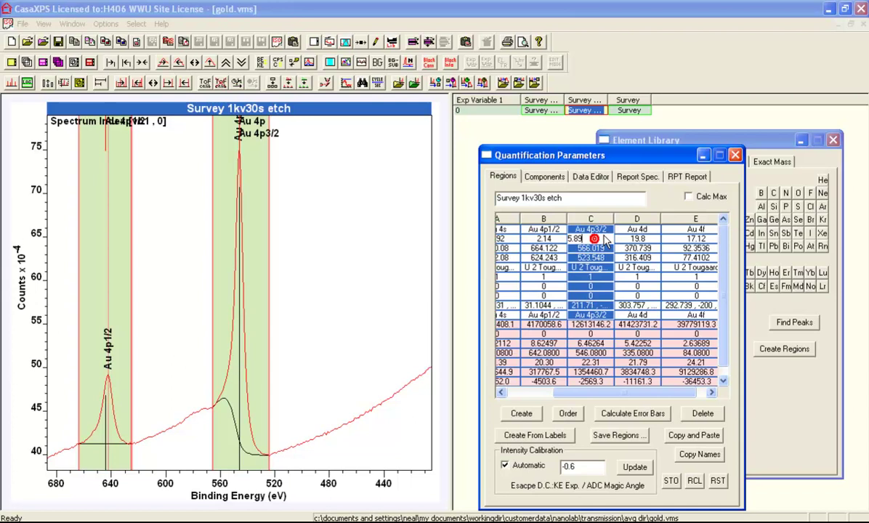
double_click(591, 237)
Widen the Au 4s region on both sides of its peak, shifting Au concentrations to about 18.6–22.2%.
left_click(168, 82)
left_click(138, 83)
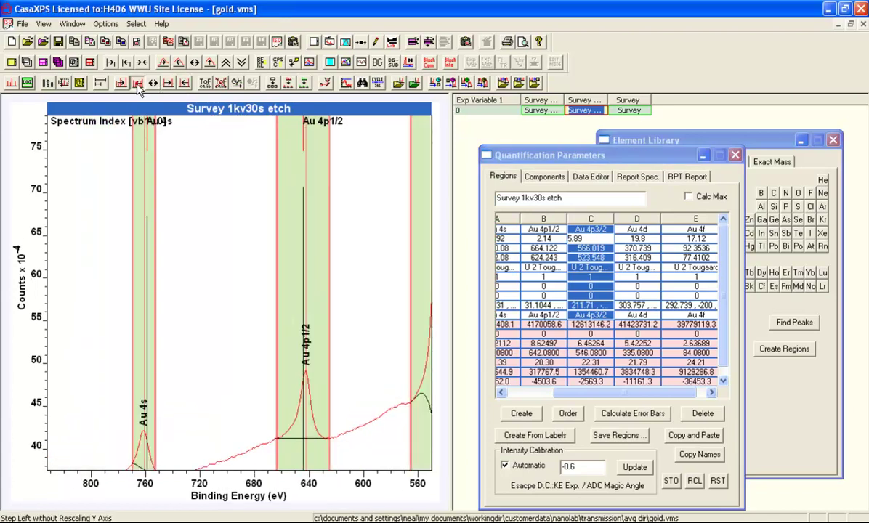
left_click(138, 83)
left_click(209, 63)
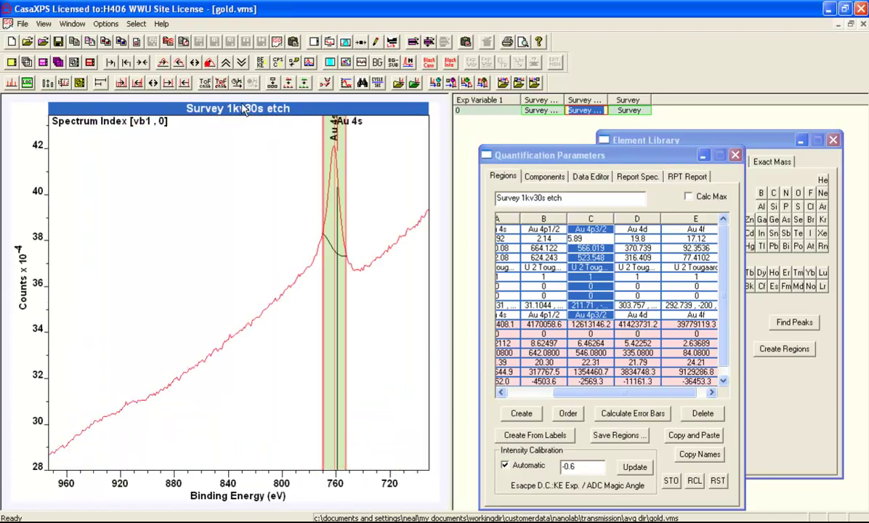
left_click(348, 250)
left_click(346, 248)
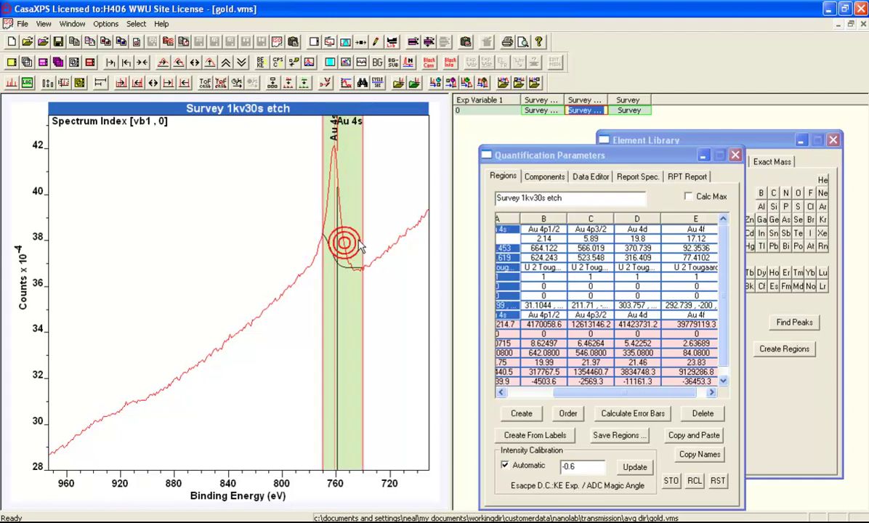
left_click(324, 284)
left_click_drag(308, 291, 306, 290)
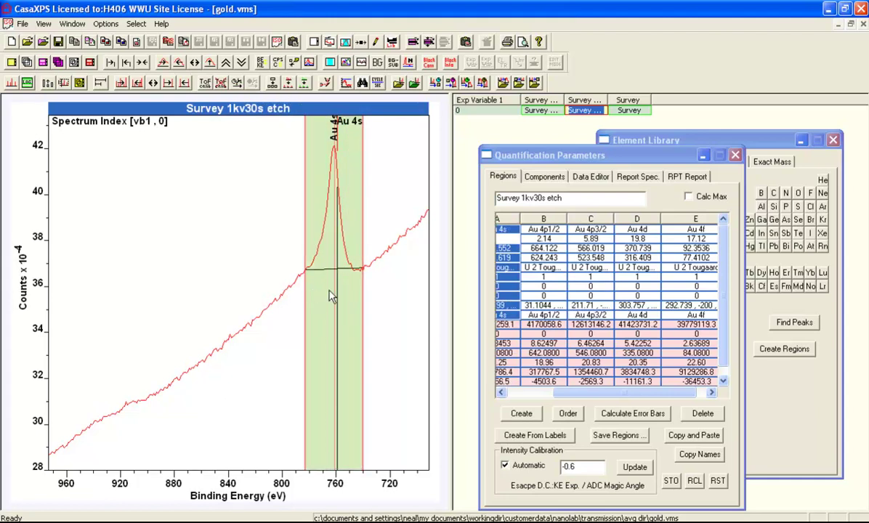
left_click_drag(360, 276, 357, 287)
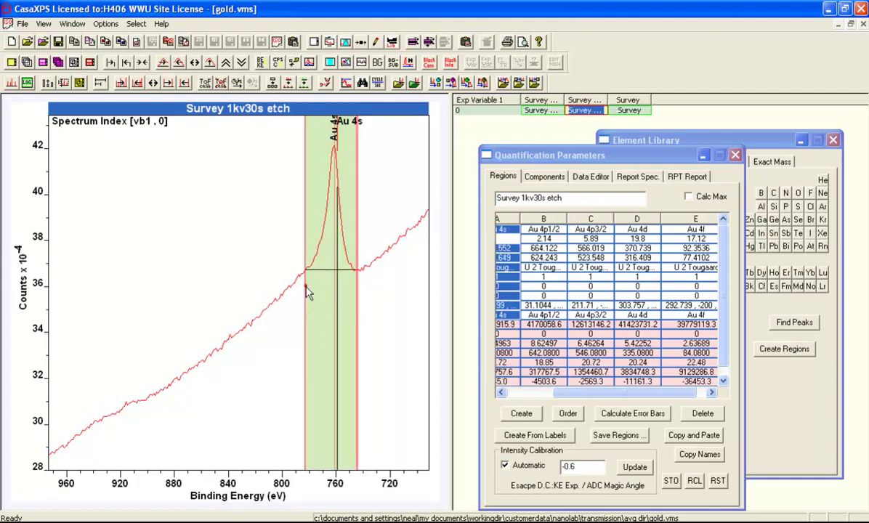
left_click_drag(305, 293, 299, 282)
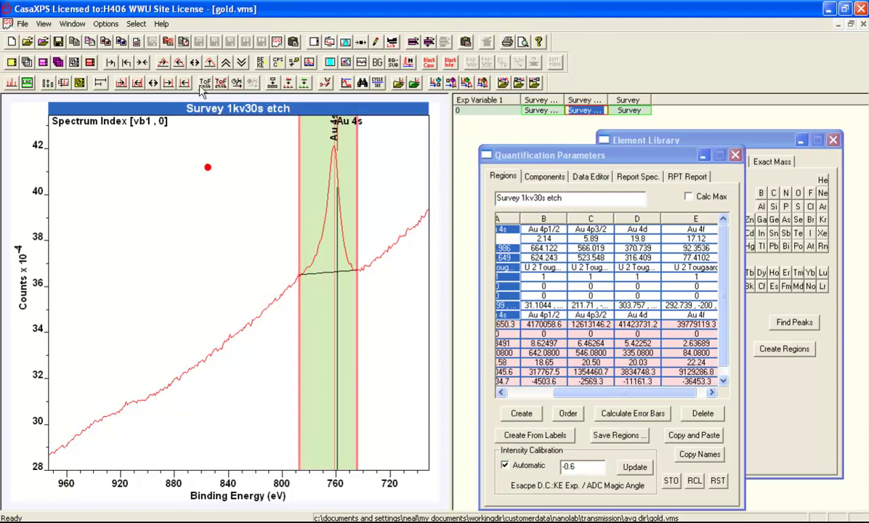
left_click(145, 62)
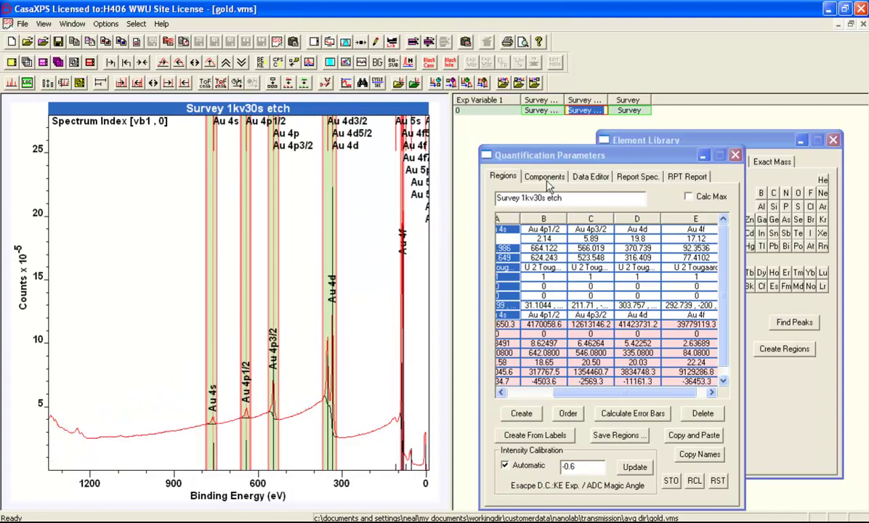
Add a Quantification-table annotation to the survey plot listing each Au region's name, position, area and At%.
left_click(361, 42)
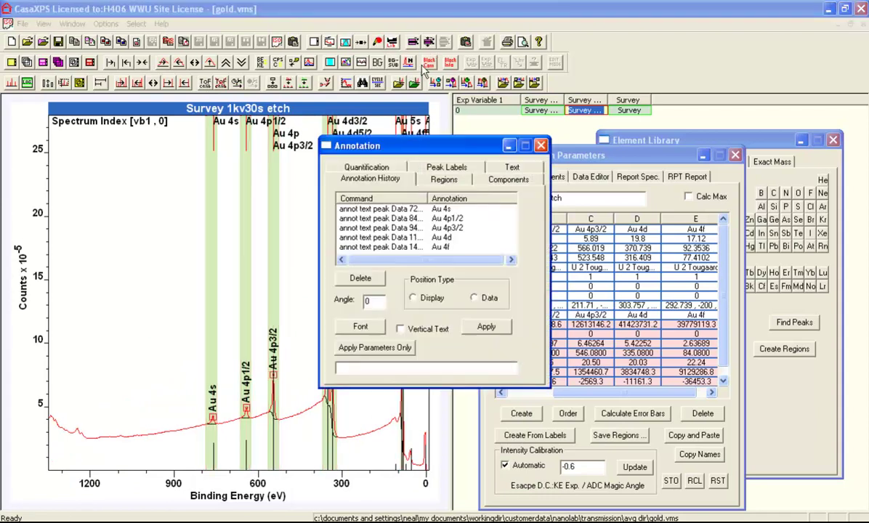
left_click(367, 168)
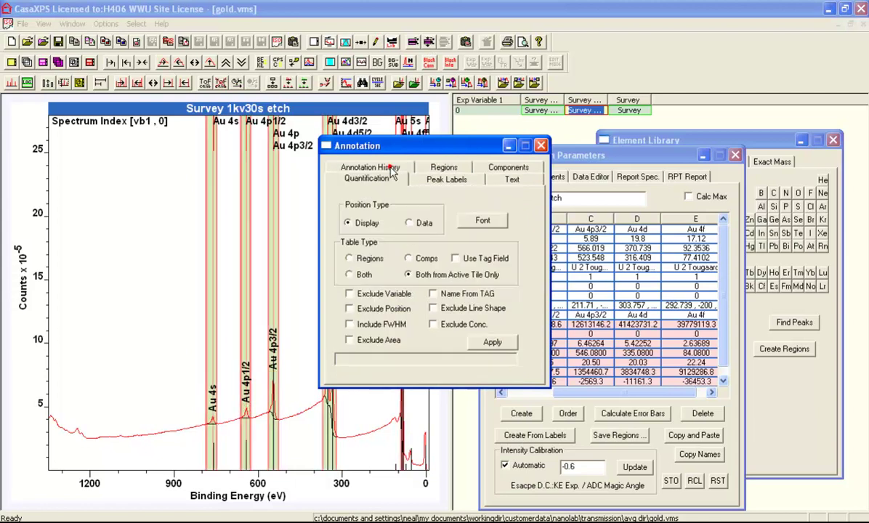
left_click_drag(391, 157, 549, 165)
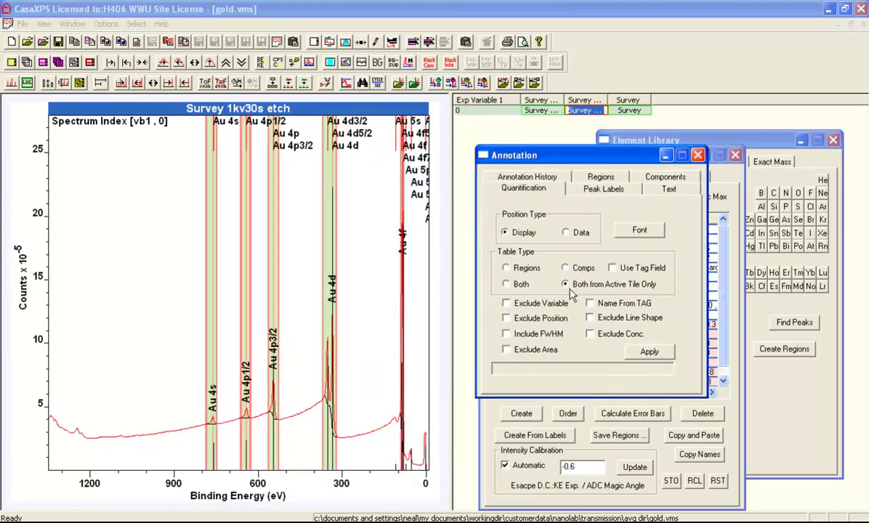
left_click(647, 355)
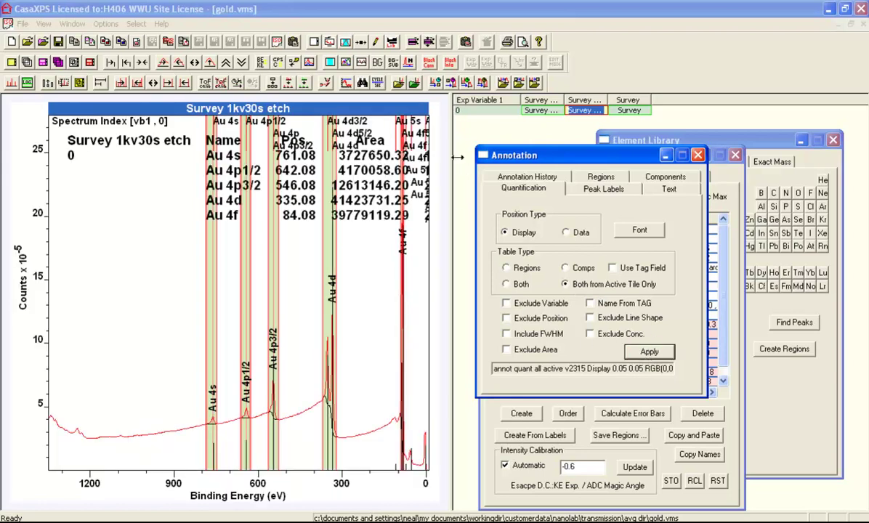
left_click(451, 143)
Widen the spectrum pane and move the quantification dialogs aside so the table is visible.
left_click_drag(451, 143, 592, 145)
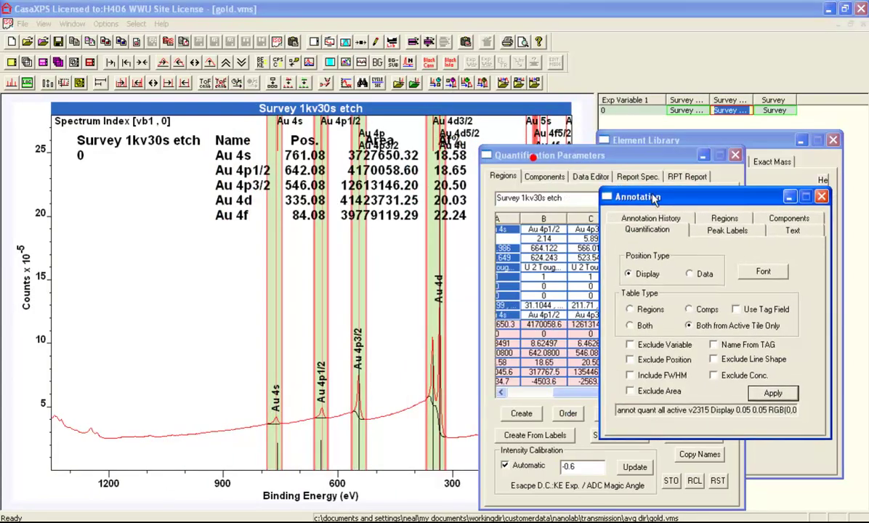
left_click_drag(592, 109, 618, 109)
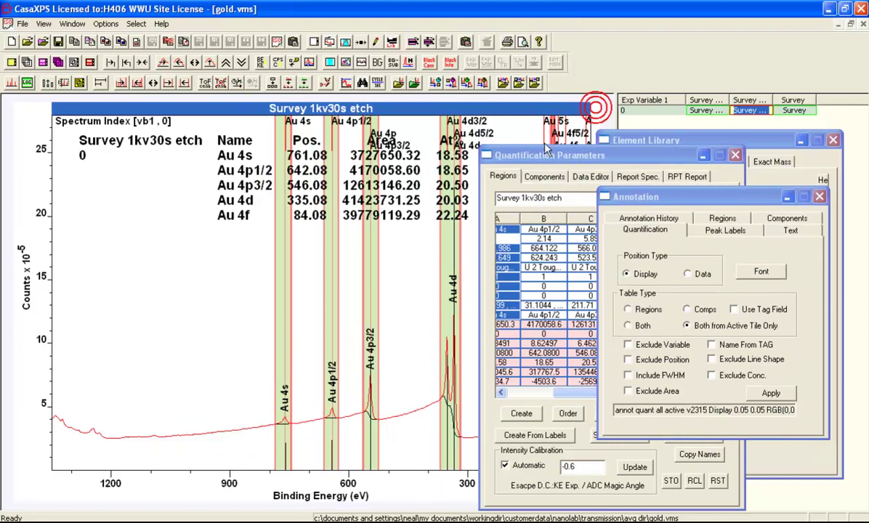
left_click_drag(538, 155, 584, 160)
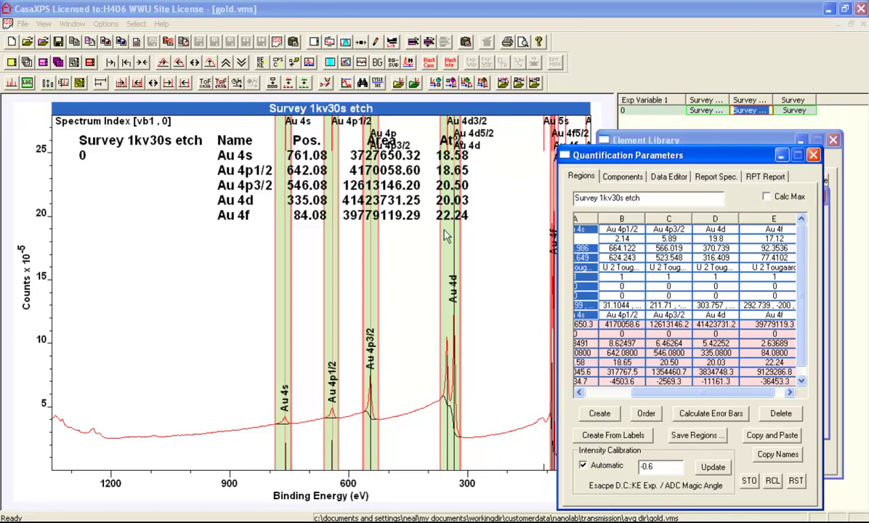
left_click_drag(616, 160, 623, 149)
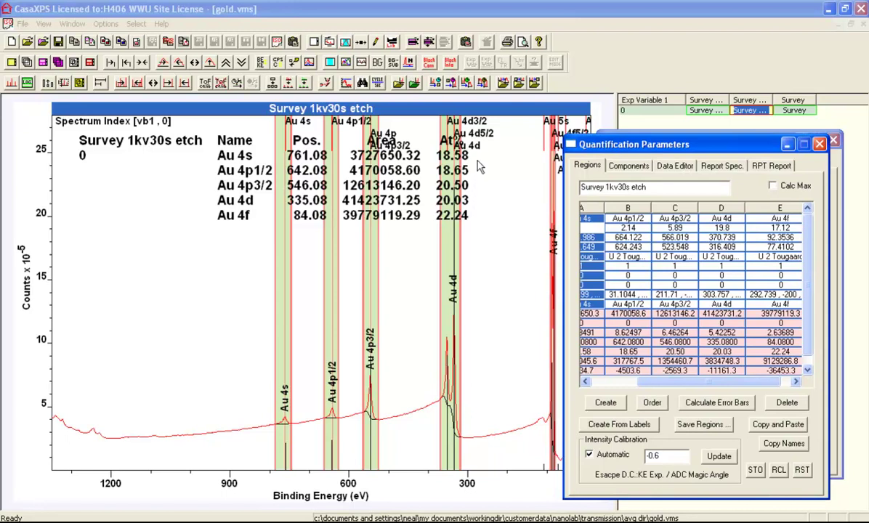
Apply EAL escape depth correction to the three survey blocks, giving Au at 19.32–20.79% each.
left_click(642, 109)
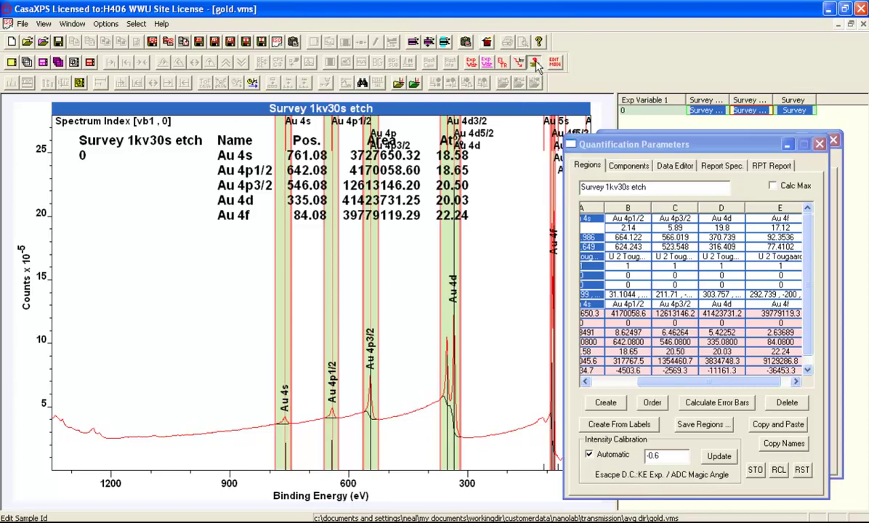
left_click(501, 62)
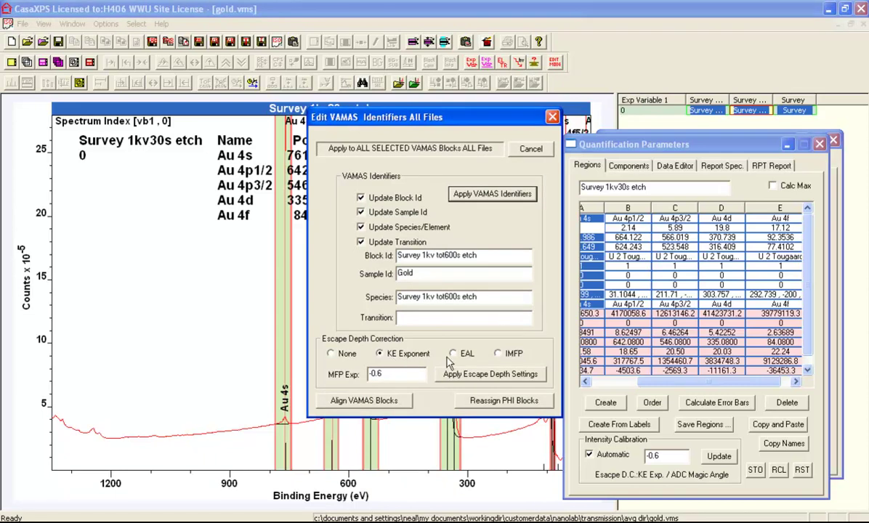
left_click(453, 353)
left_click(470, 376)
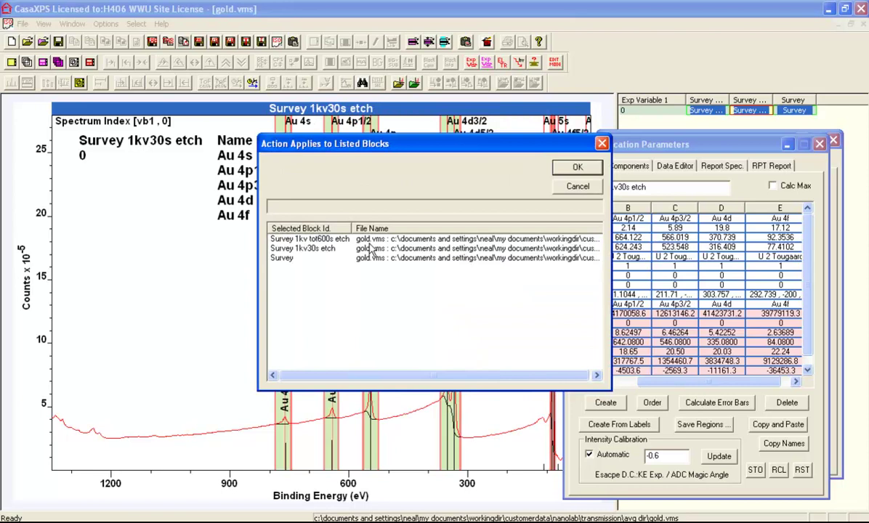
left_click_drag(370, 147, 366, 145)
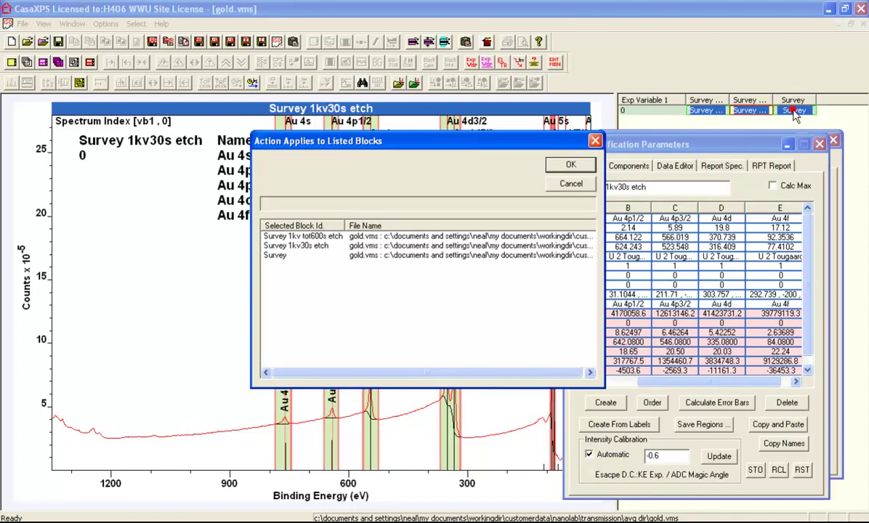
left_click(569, 170)
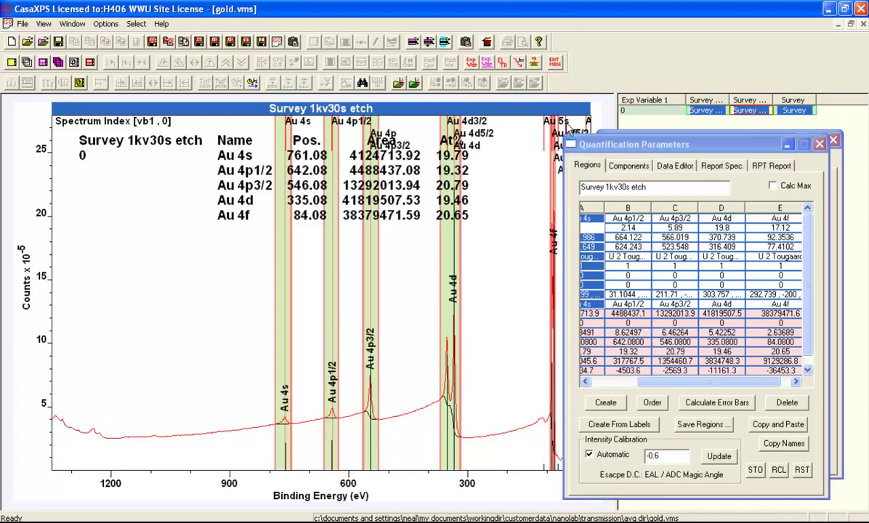
left_click_drag(620, 109, 545, 111)
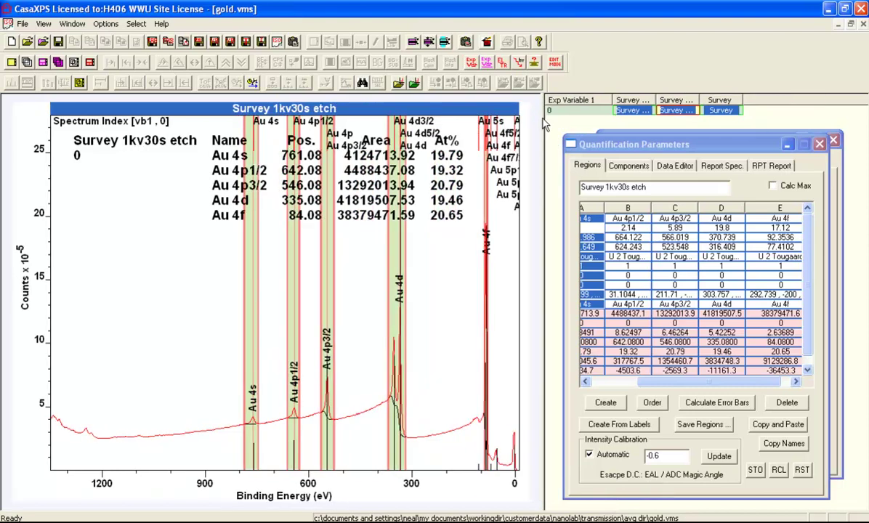